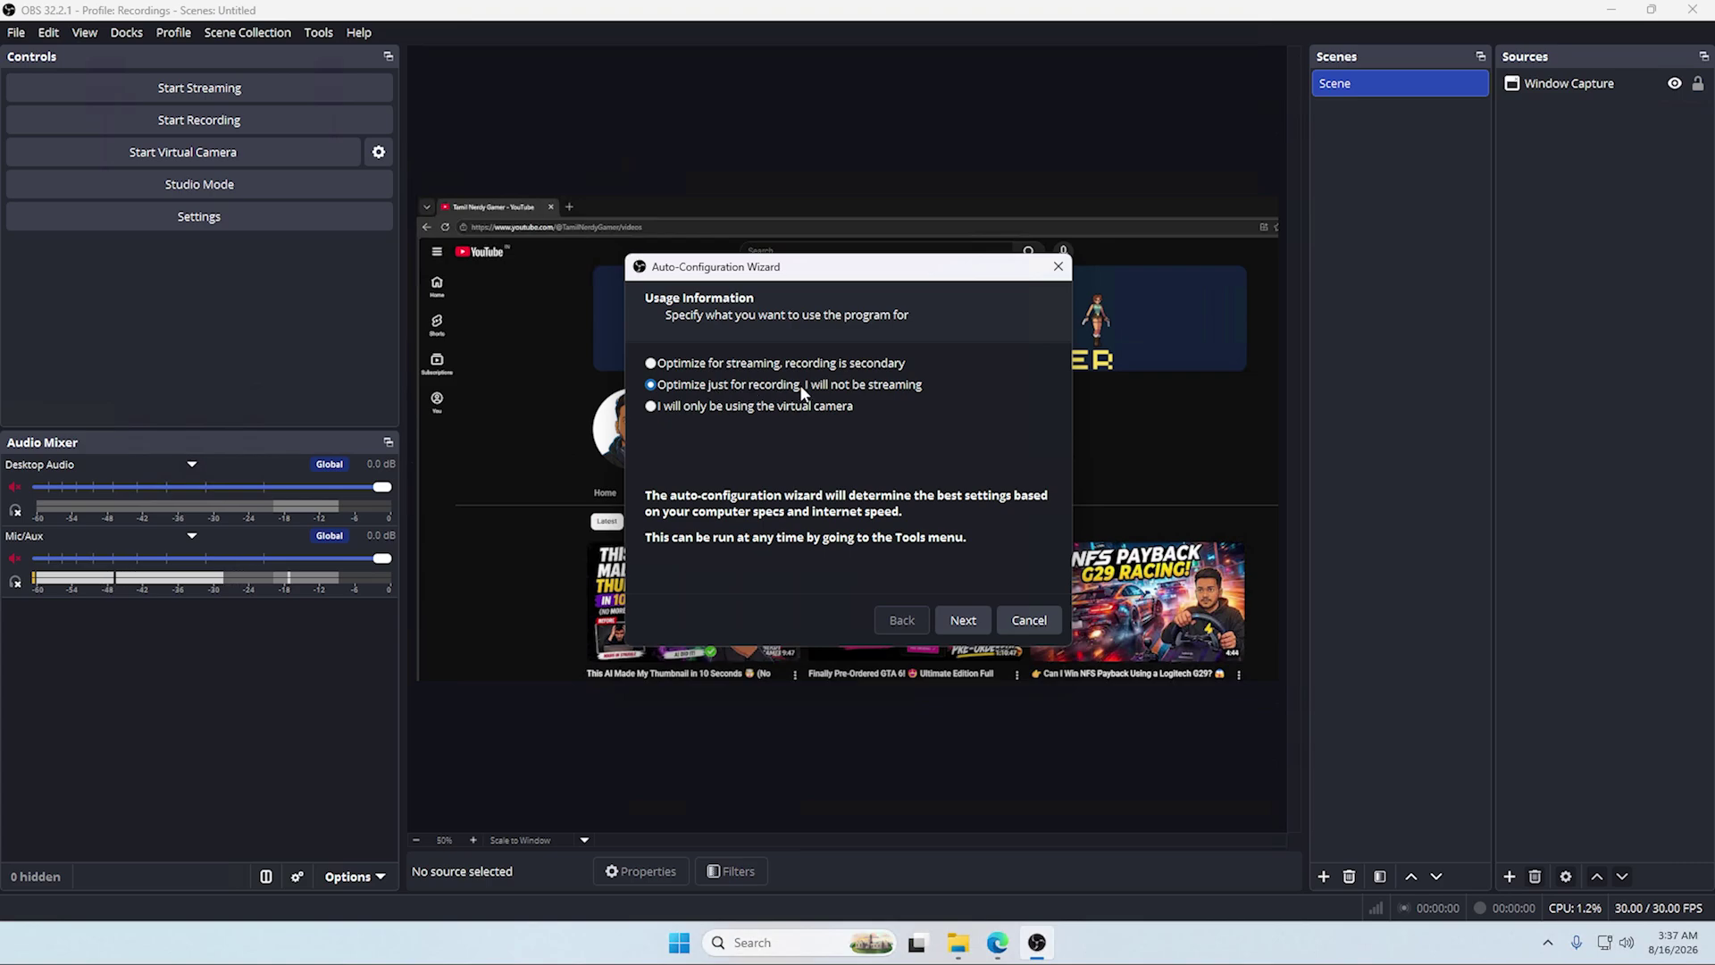
Complete the auto-configuration wizard for recording only, using the current 1920x1079 canvas and preferring 60 FPS, and apply its settings.
left_click(964, 620)
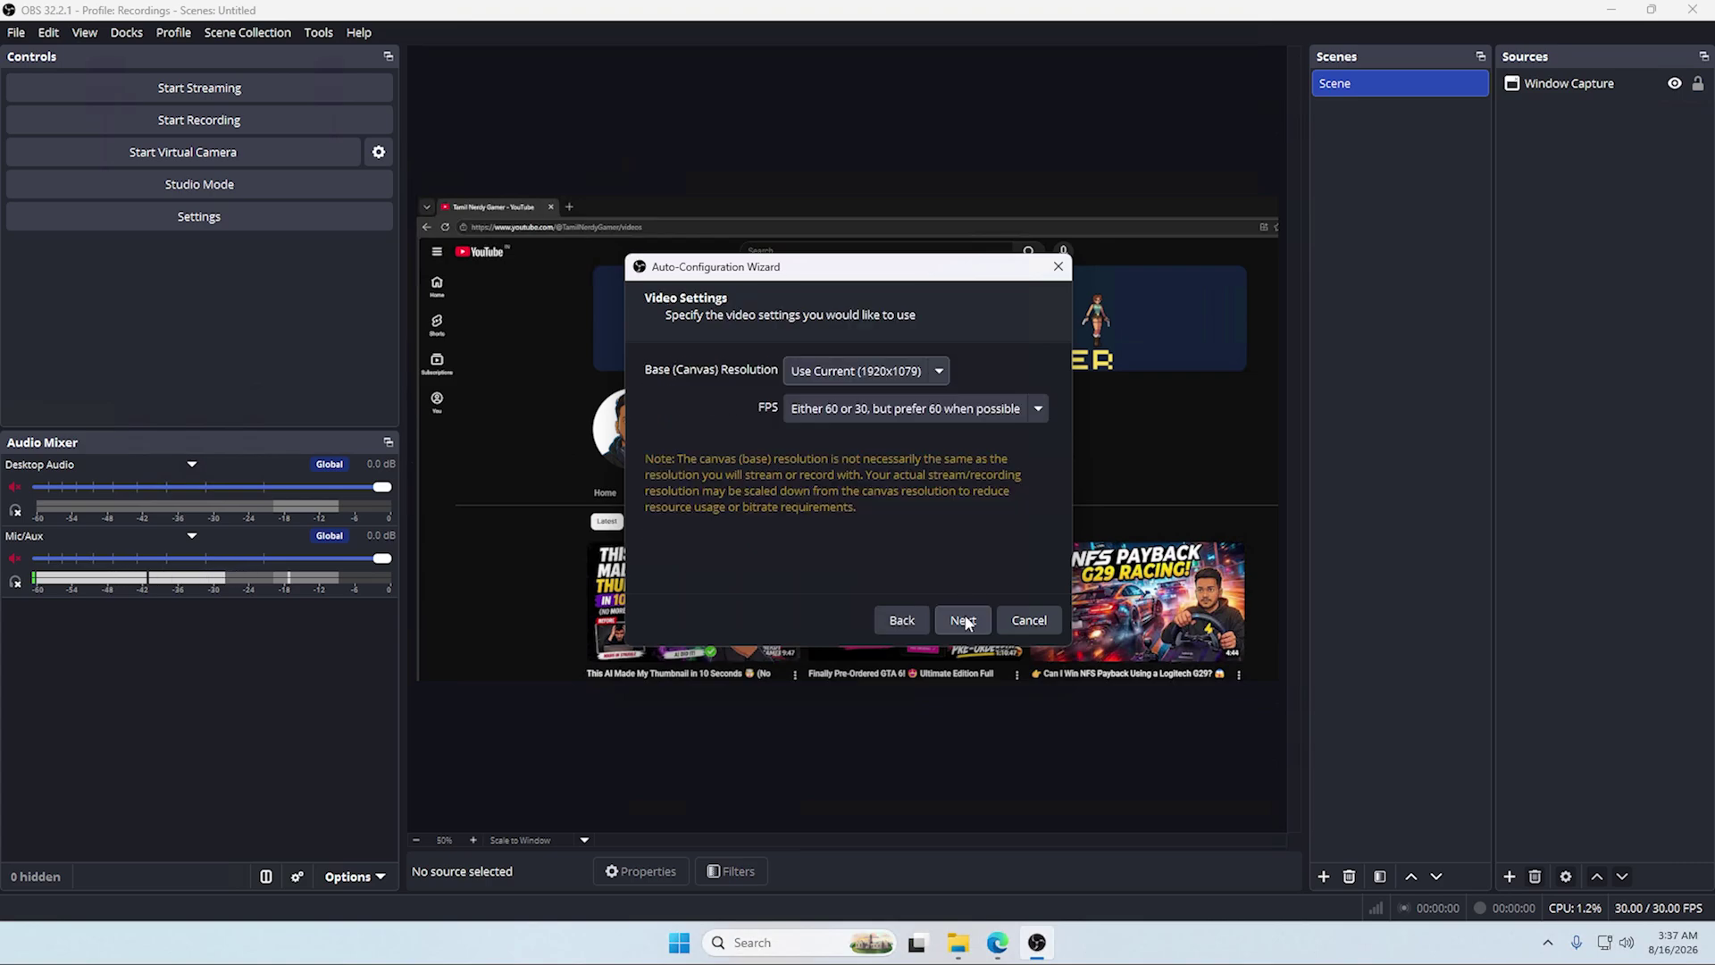
left_click(965, 620)
left_click(965, 618)
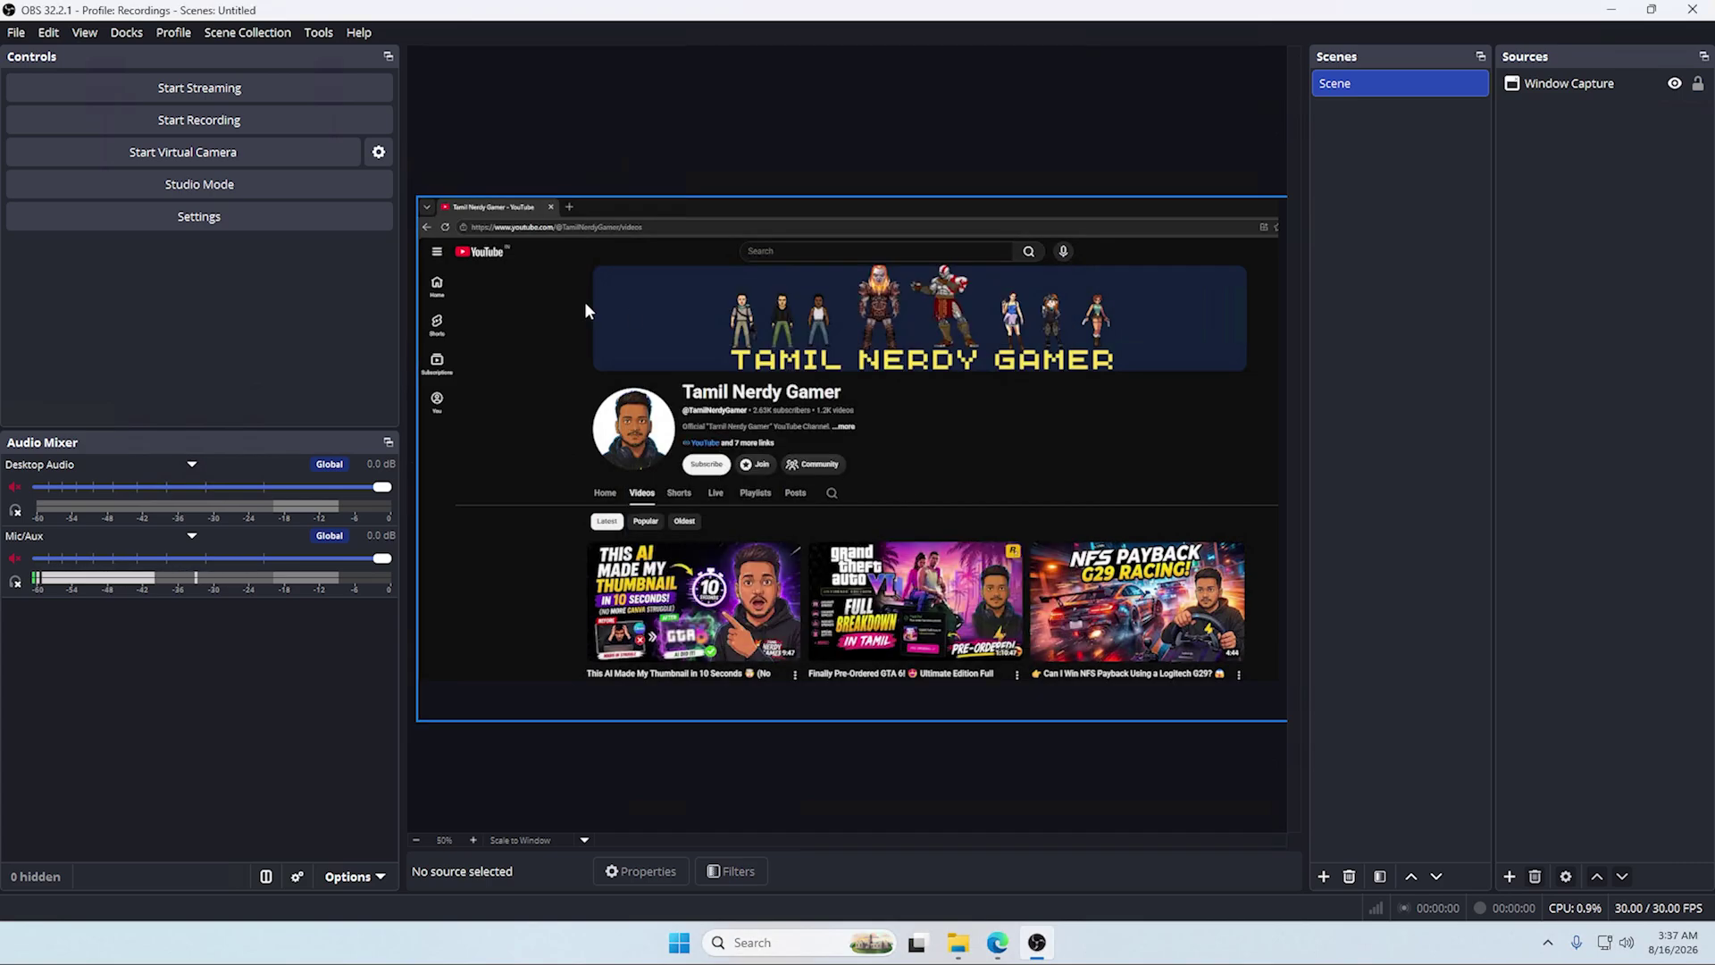
Switch the output settings to Advanced mode and keep the recording type at Standard.
left_click(199, 218)
left_click(477, 259)
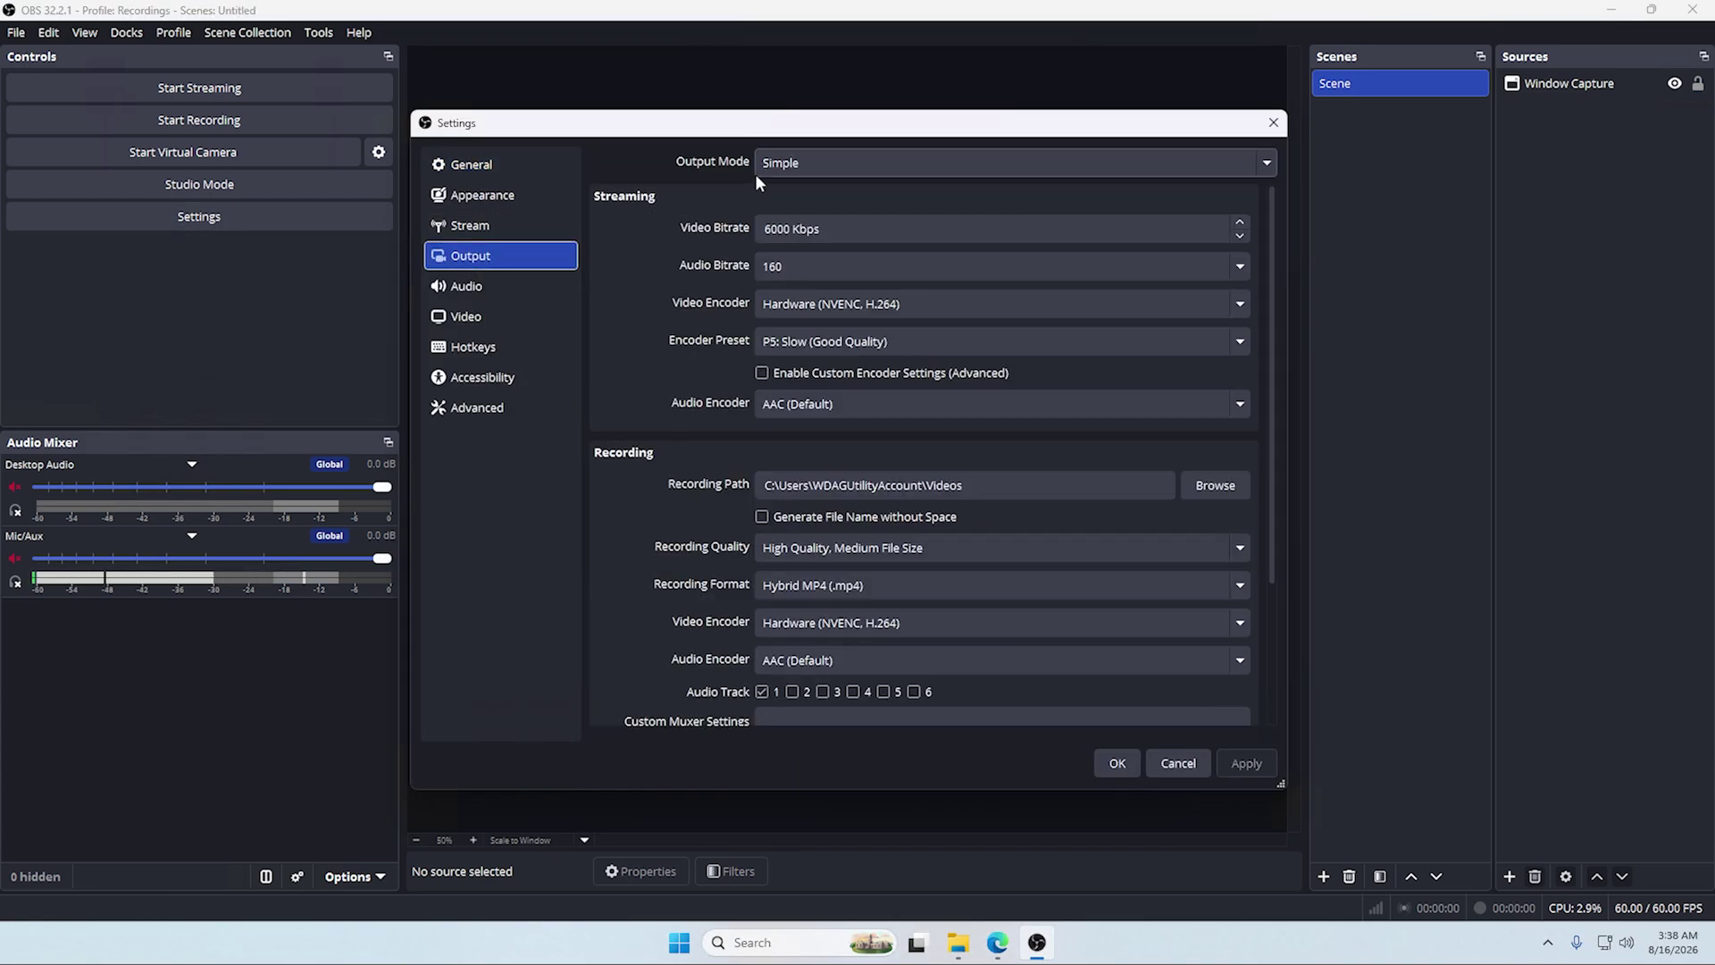
left_click(802, 165)
left_click(808, 218)
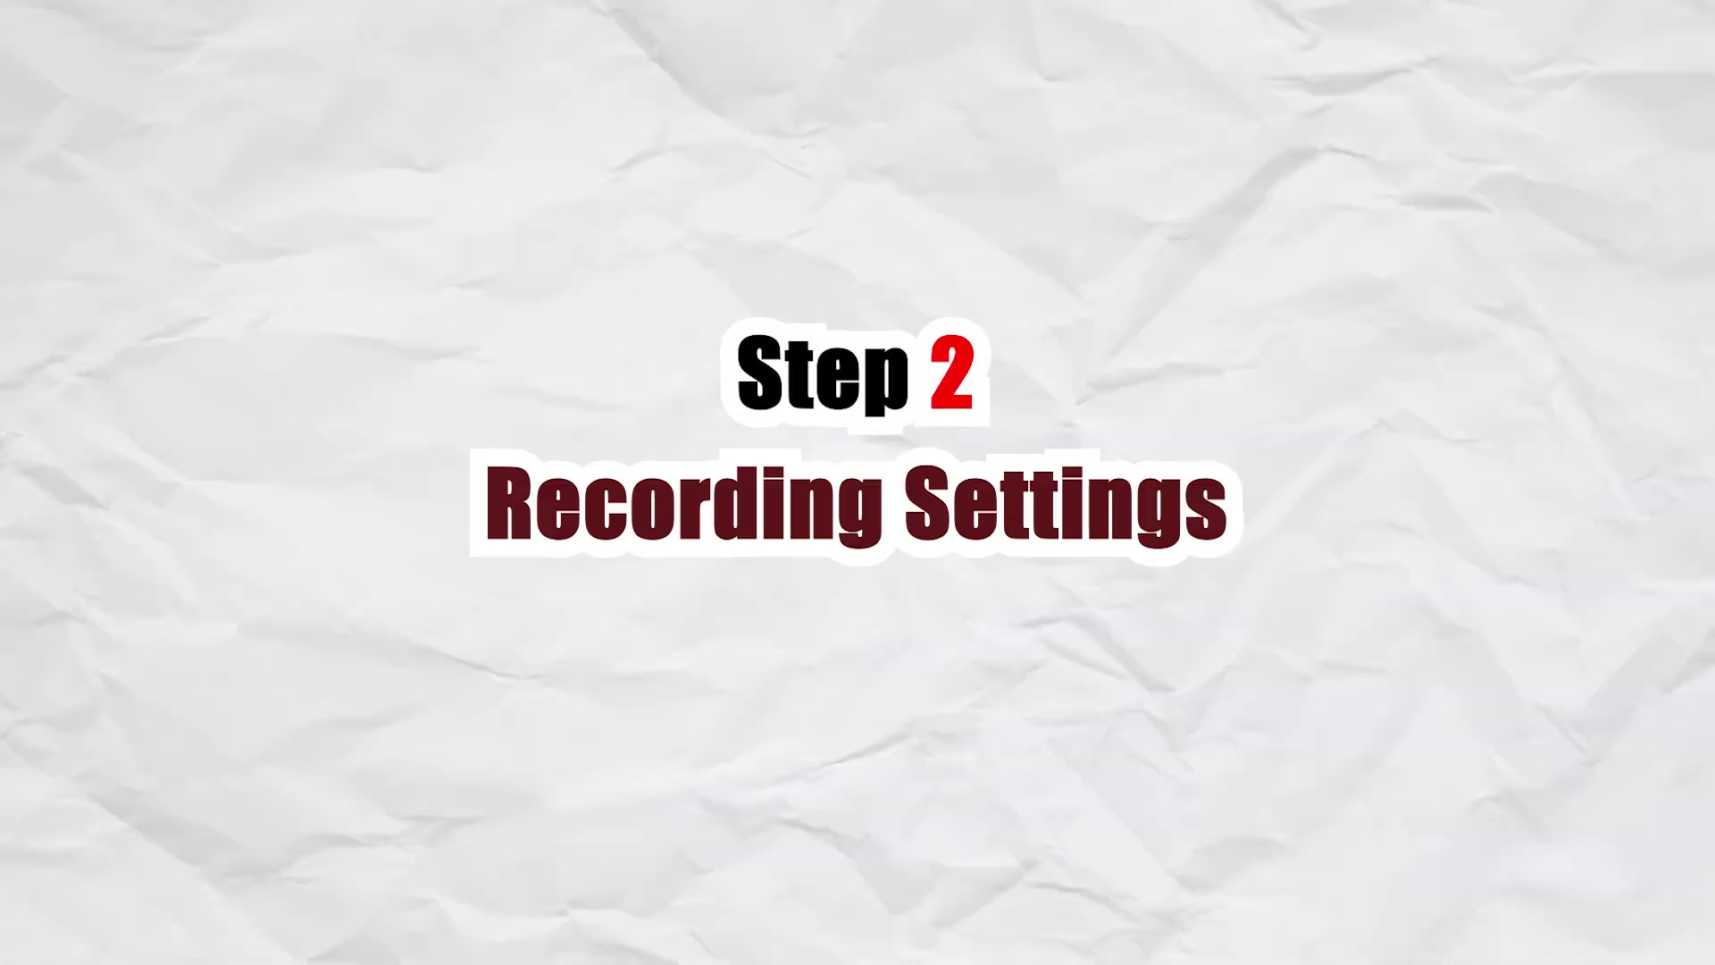
left_click(706, 202)
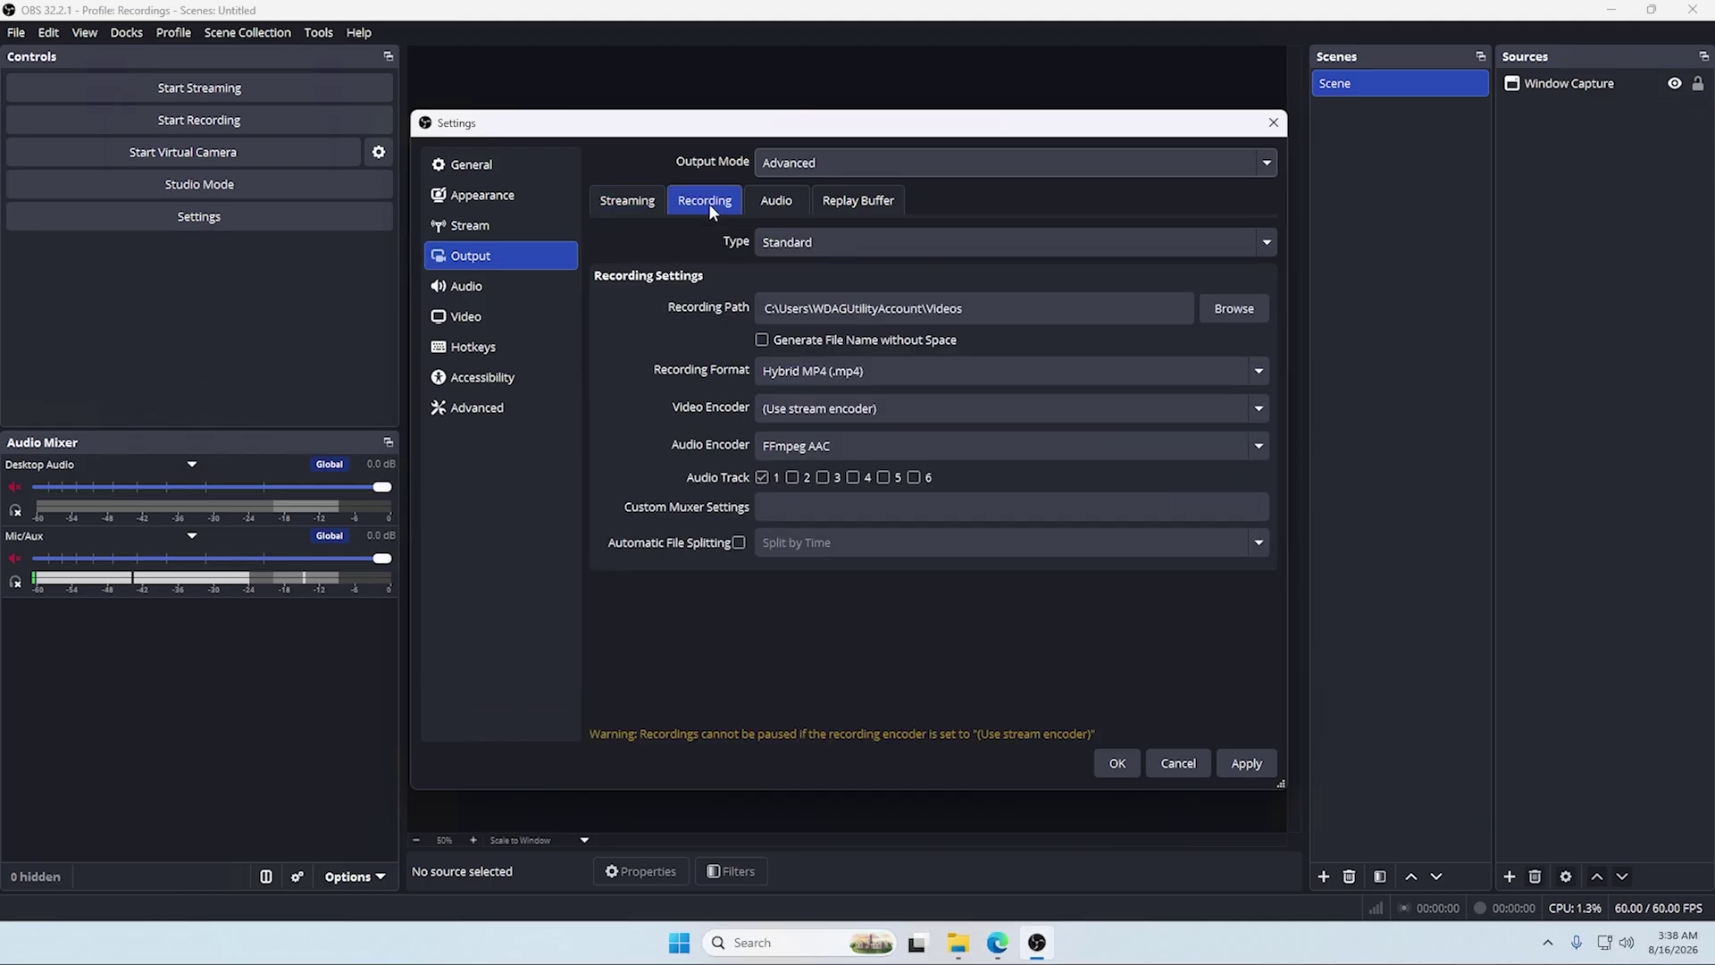
left_click(804, 242)
left_click(812, 237)
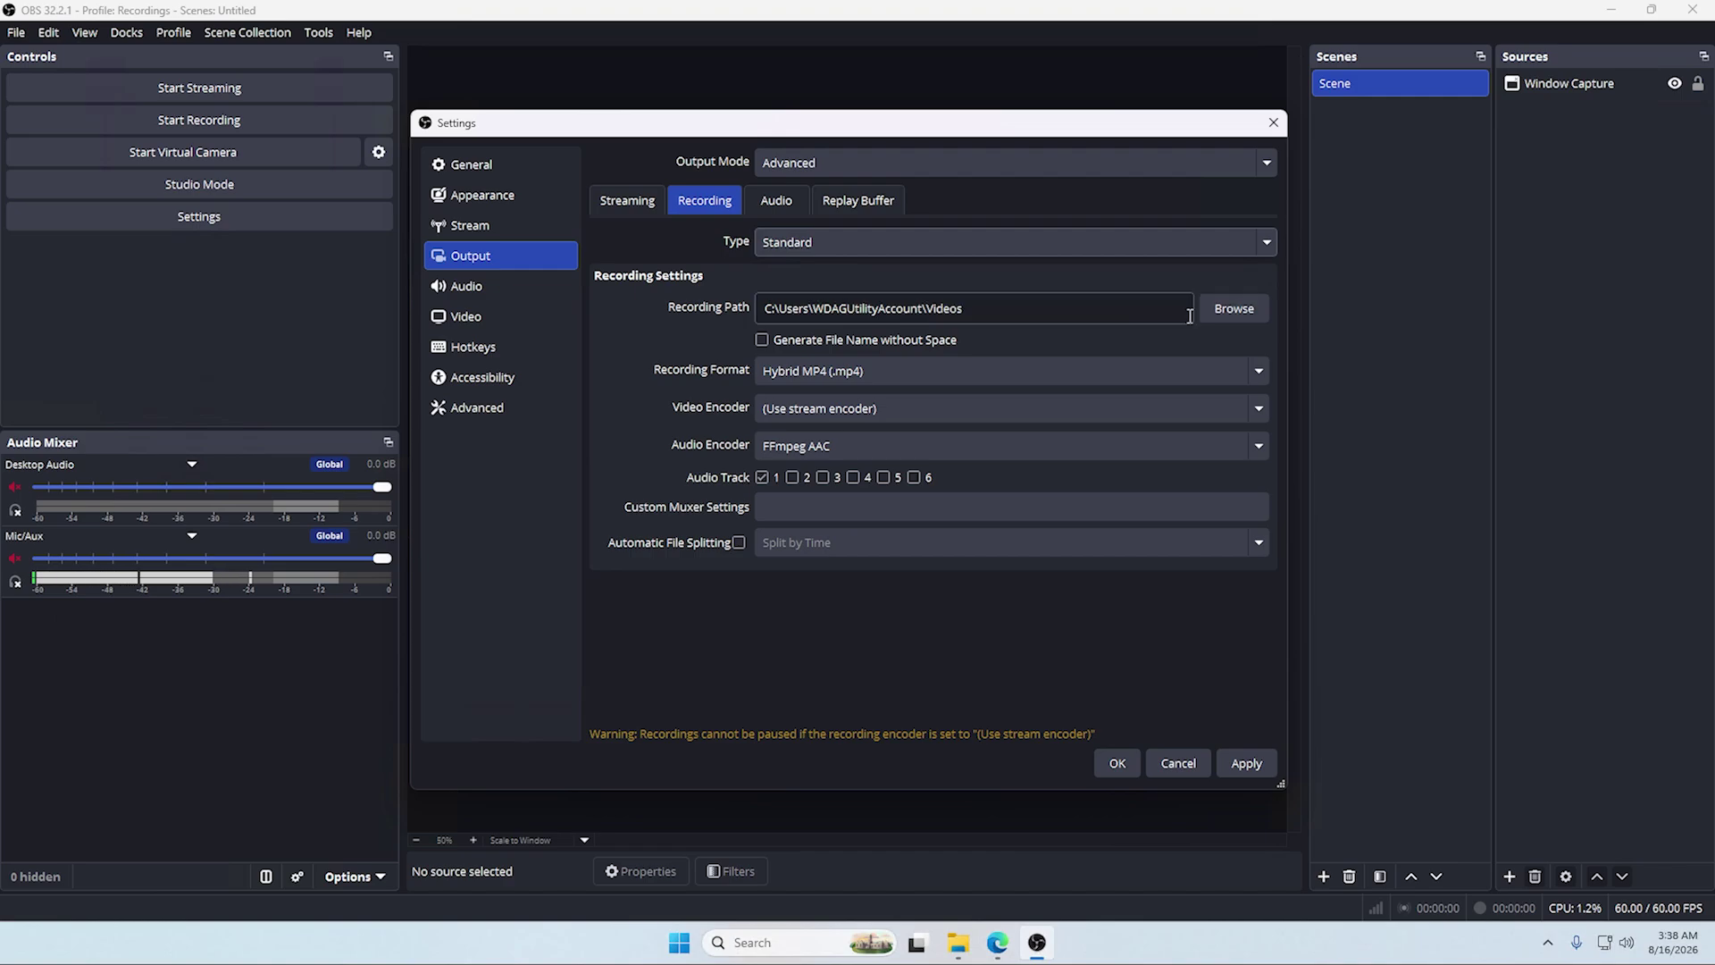
Set the recording format to Matroska Video (.mkv) and the video encoder to NVIDIA NVENC H.264.
left_click(845, 371)
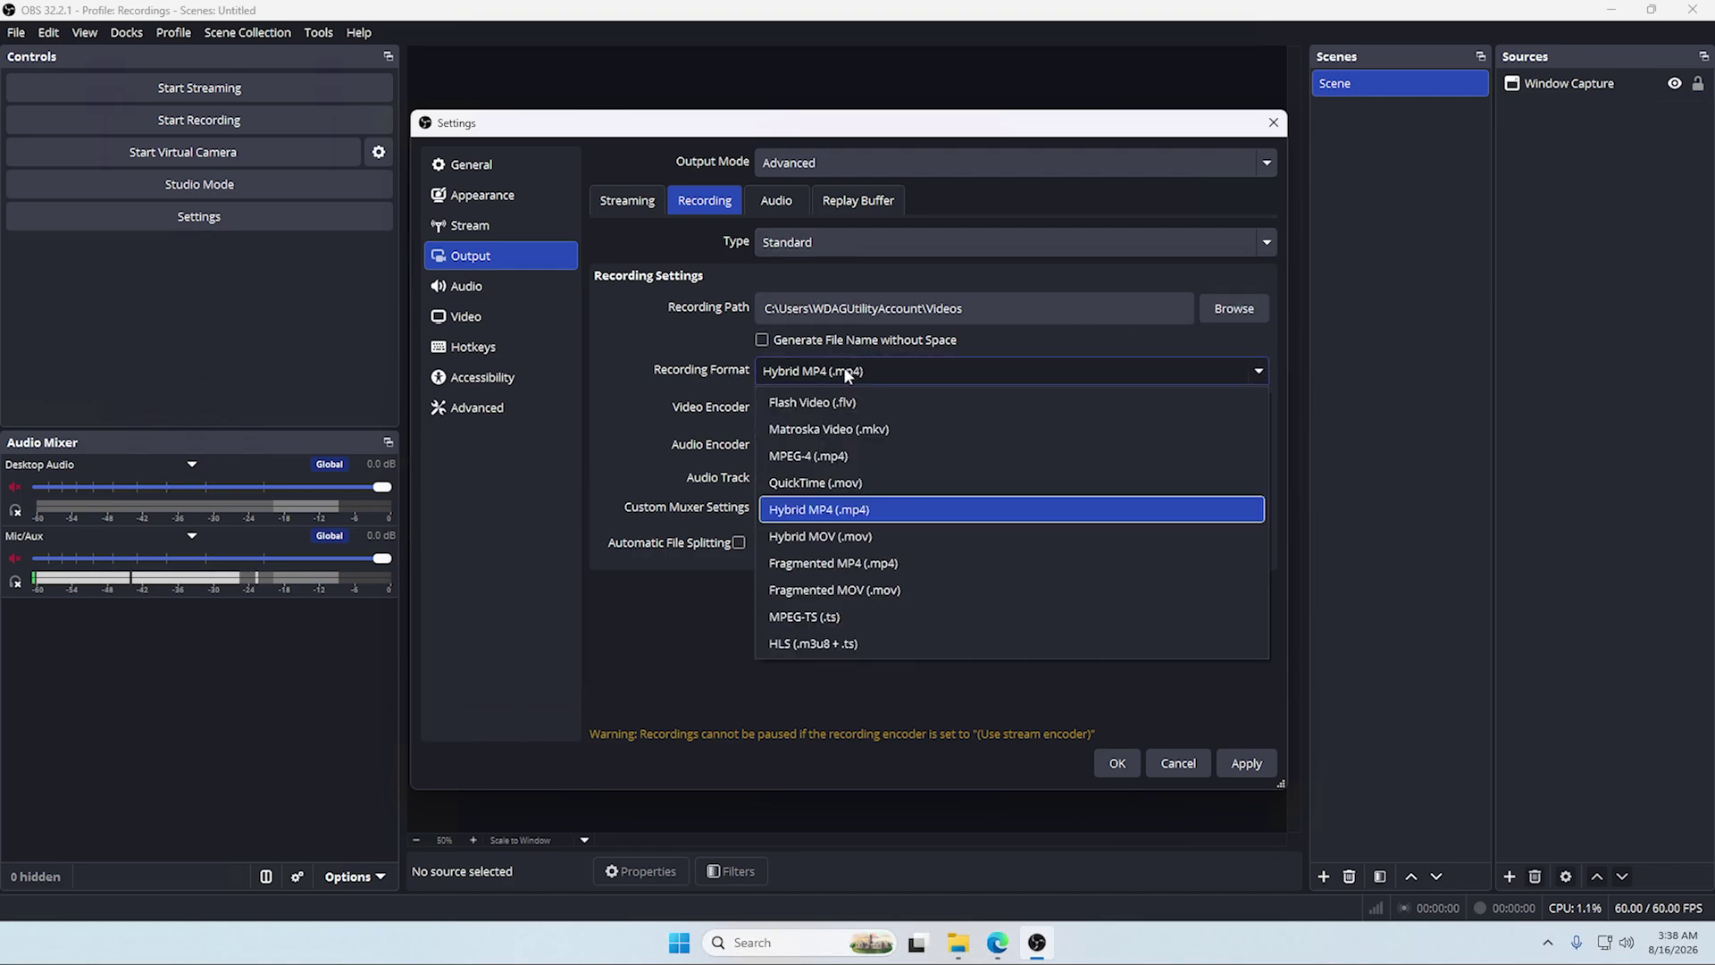
left_click(856, 429)
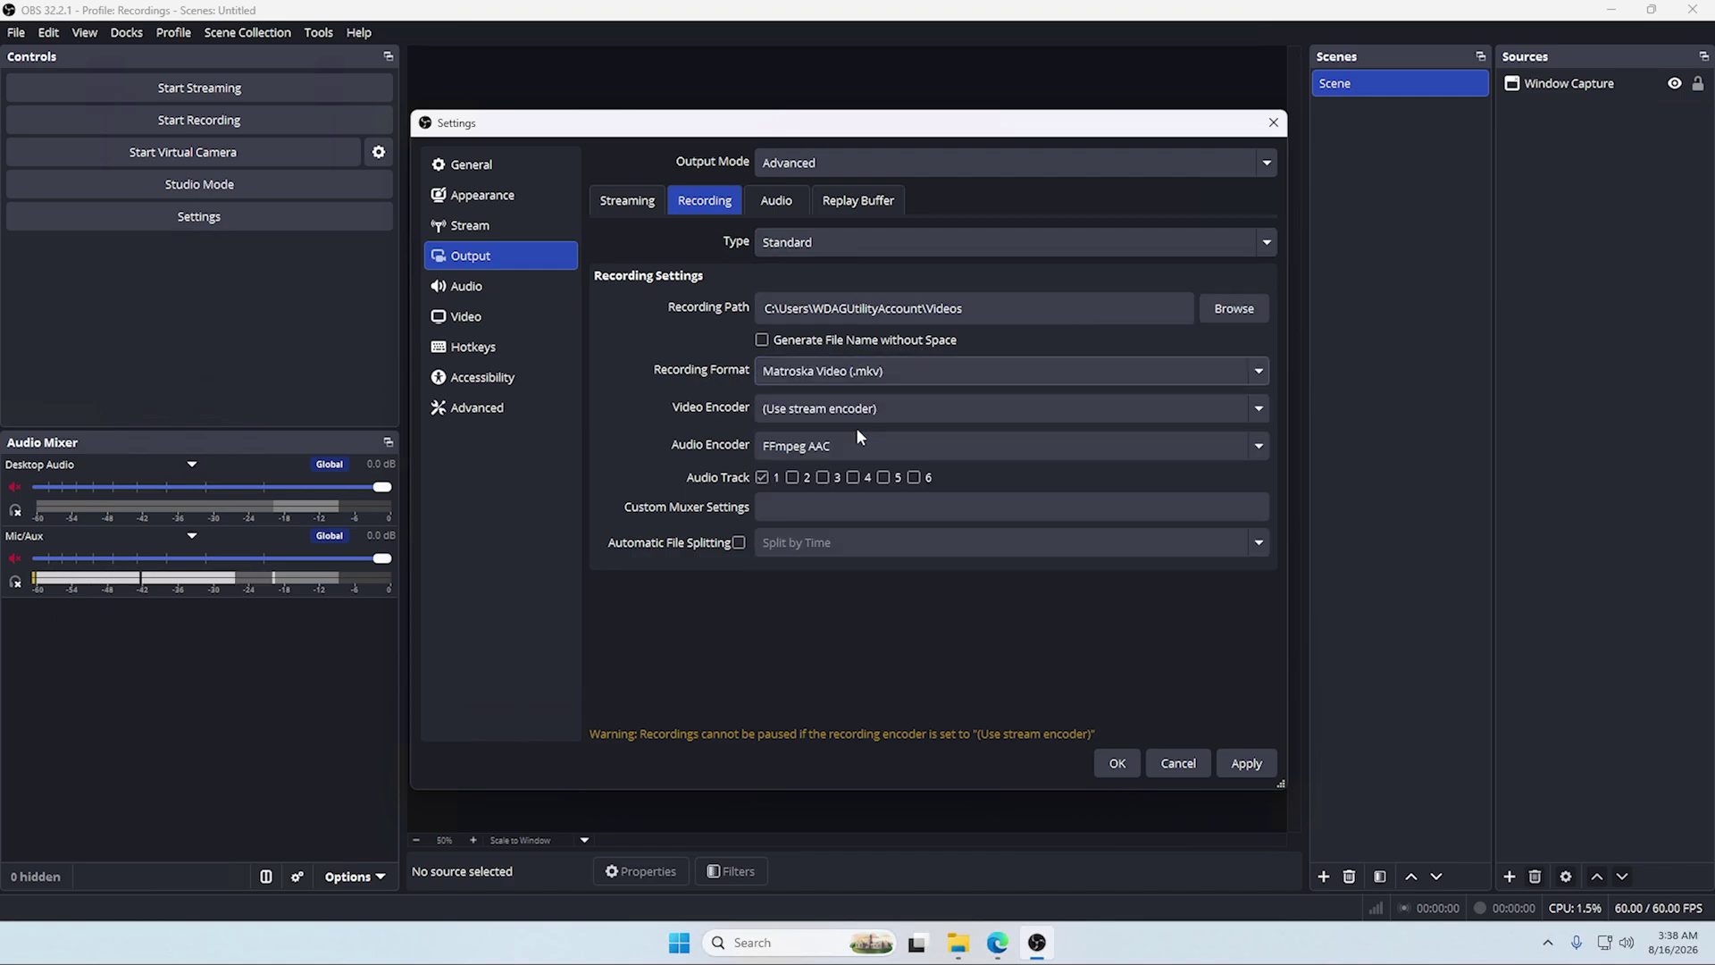
left_click(834, 411)
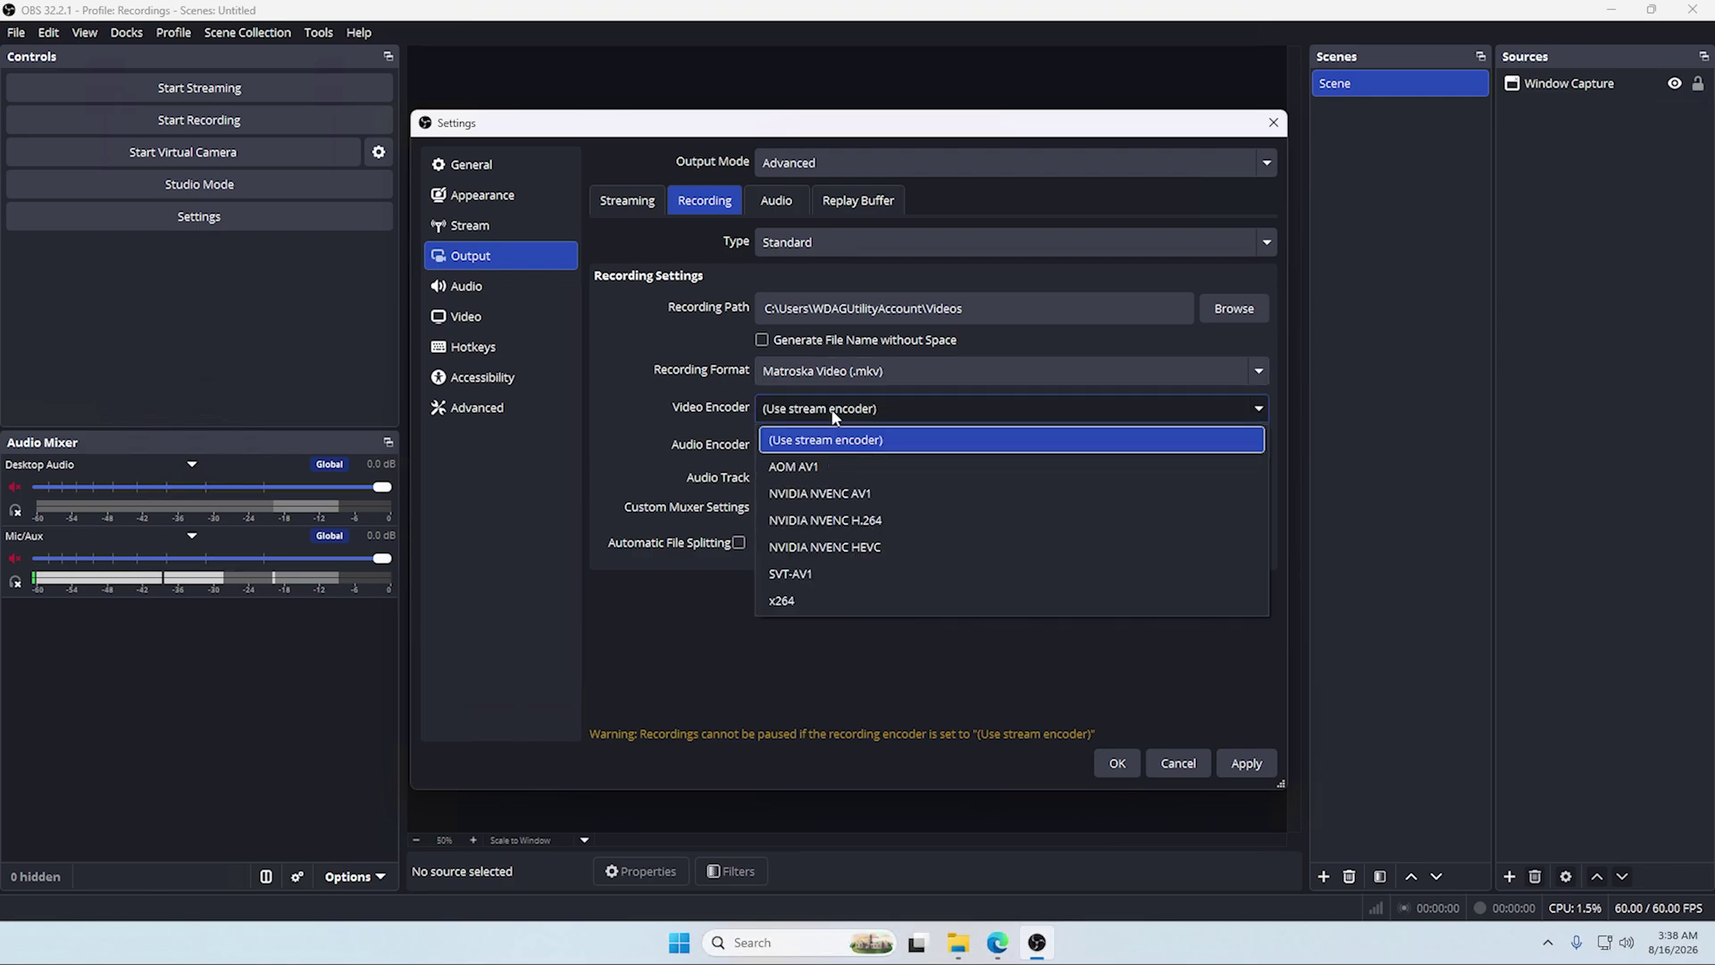
left_click(877, 522)
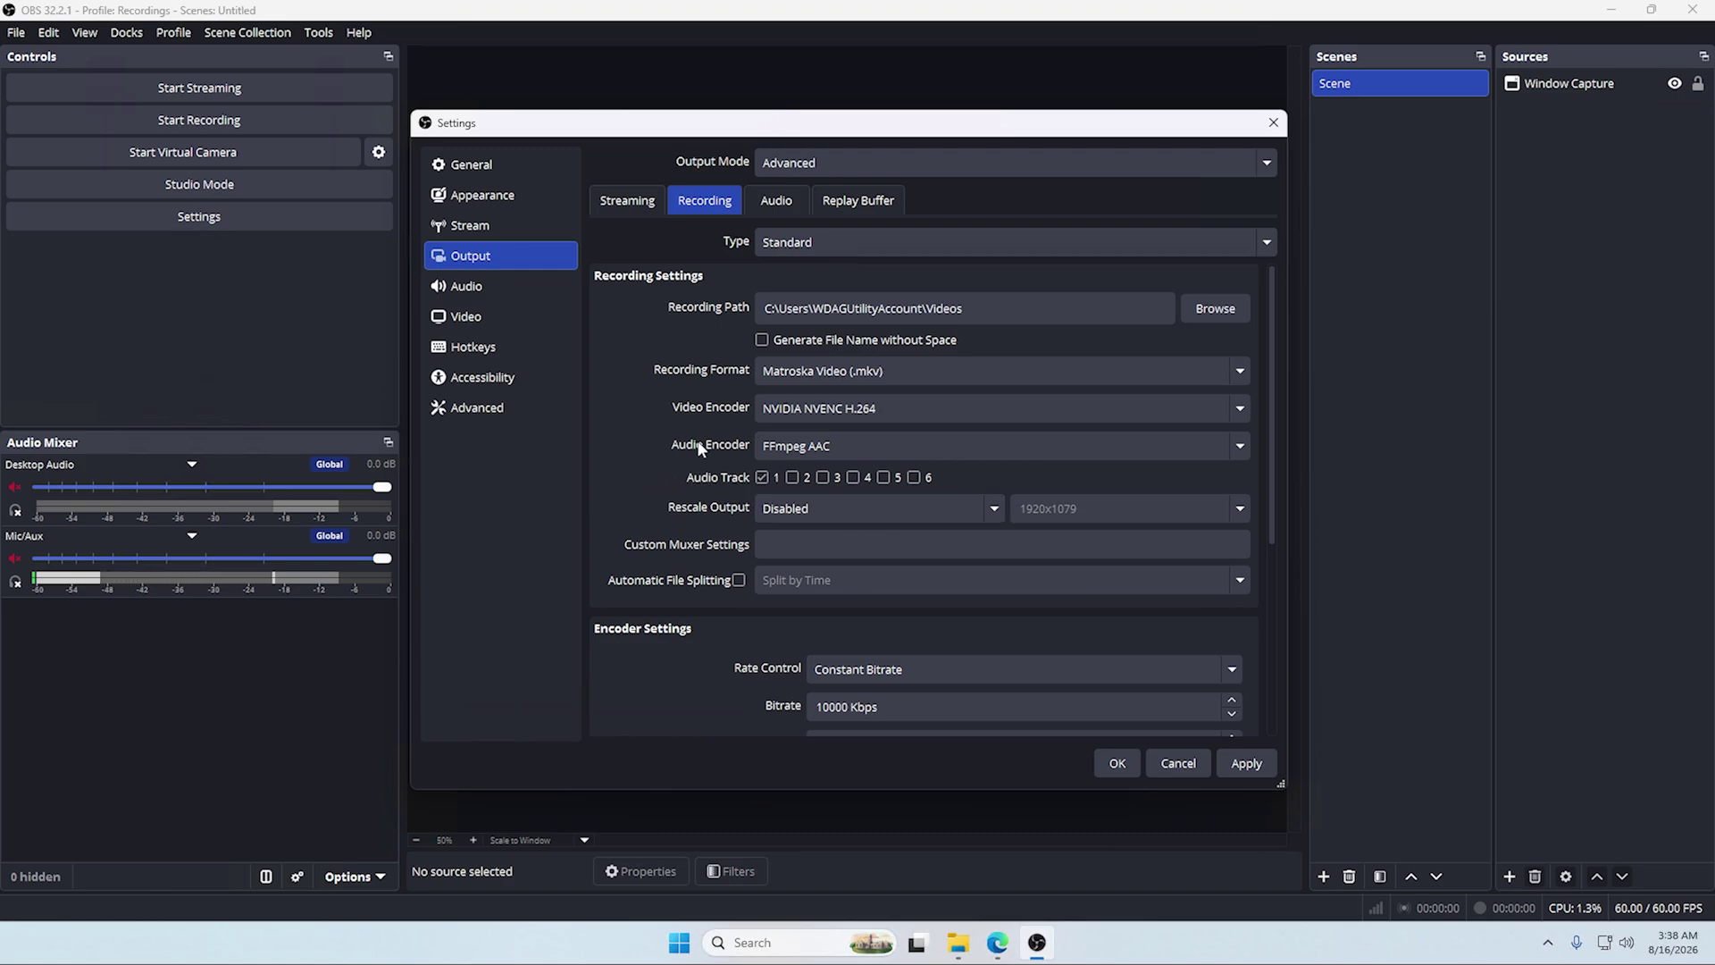
Set the recording encoder's rate control to Constant QP with a value of 20.
scroll(708, 549, "down", 3)
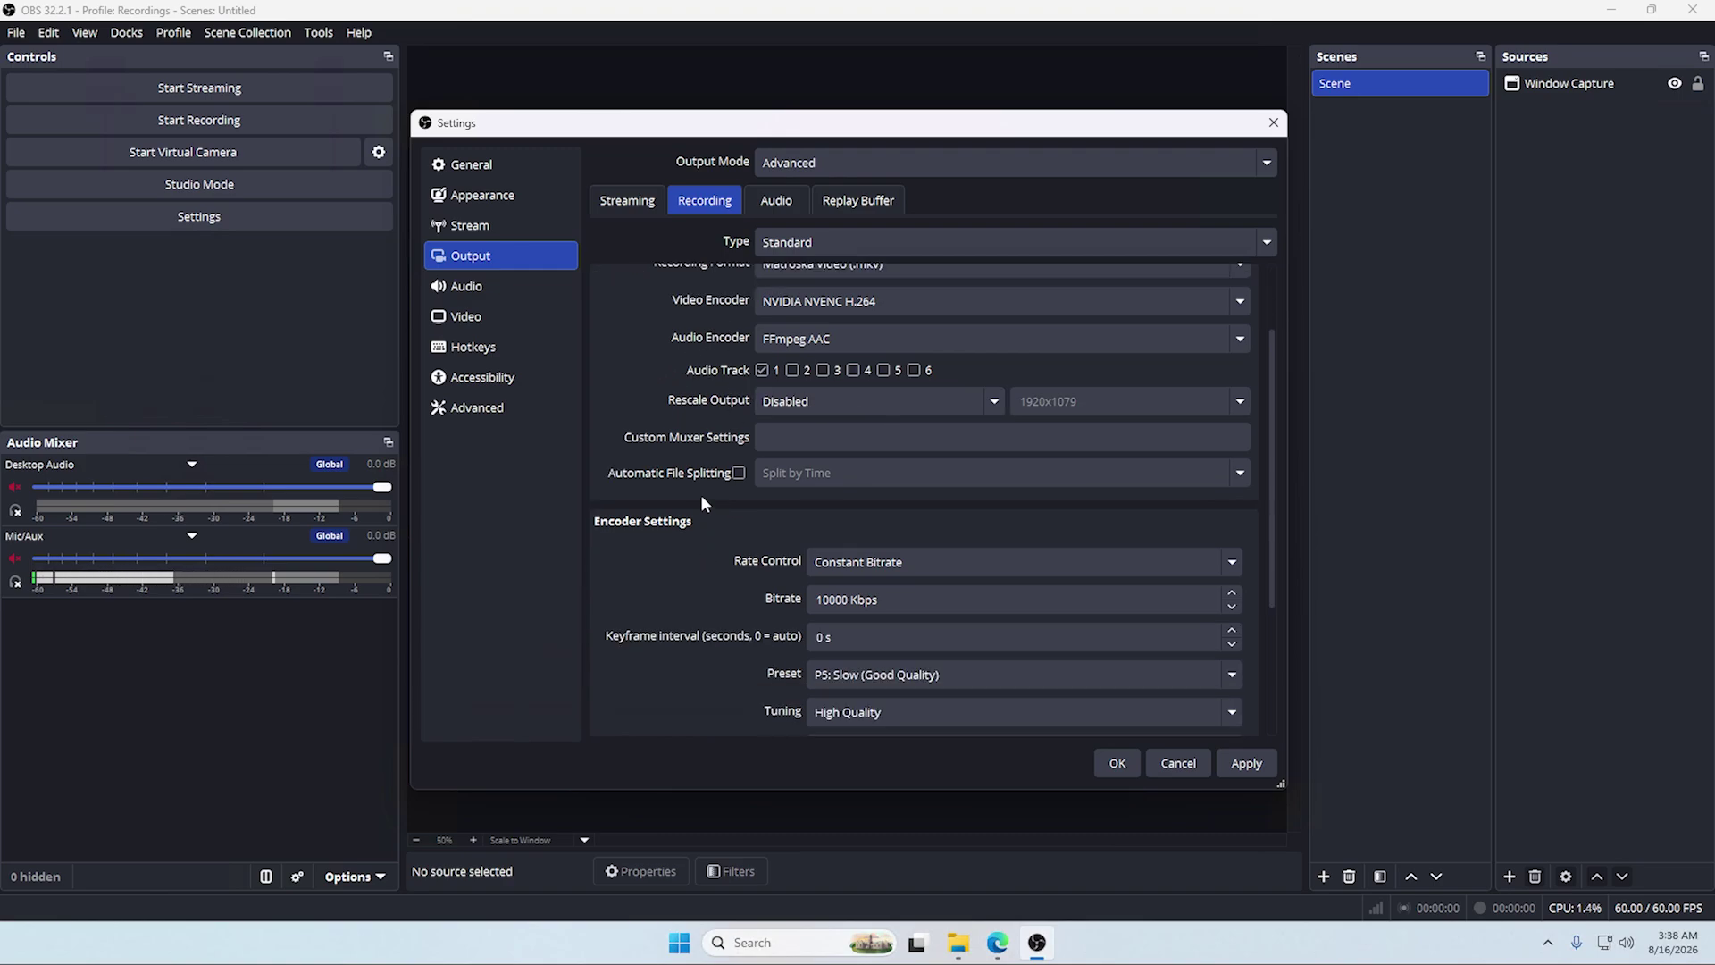
scroll(701, 495, "down", 2)
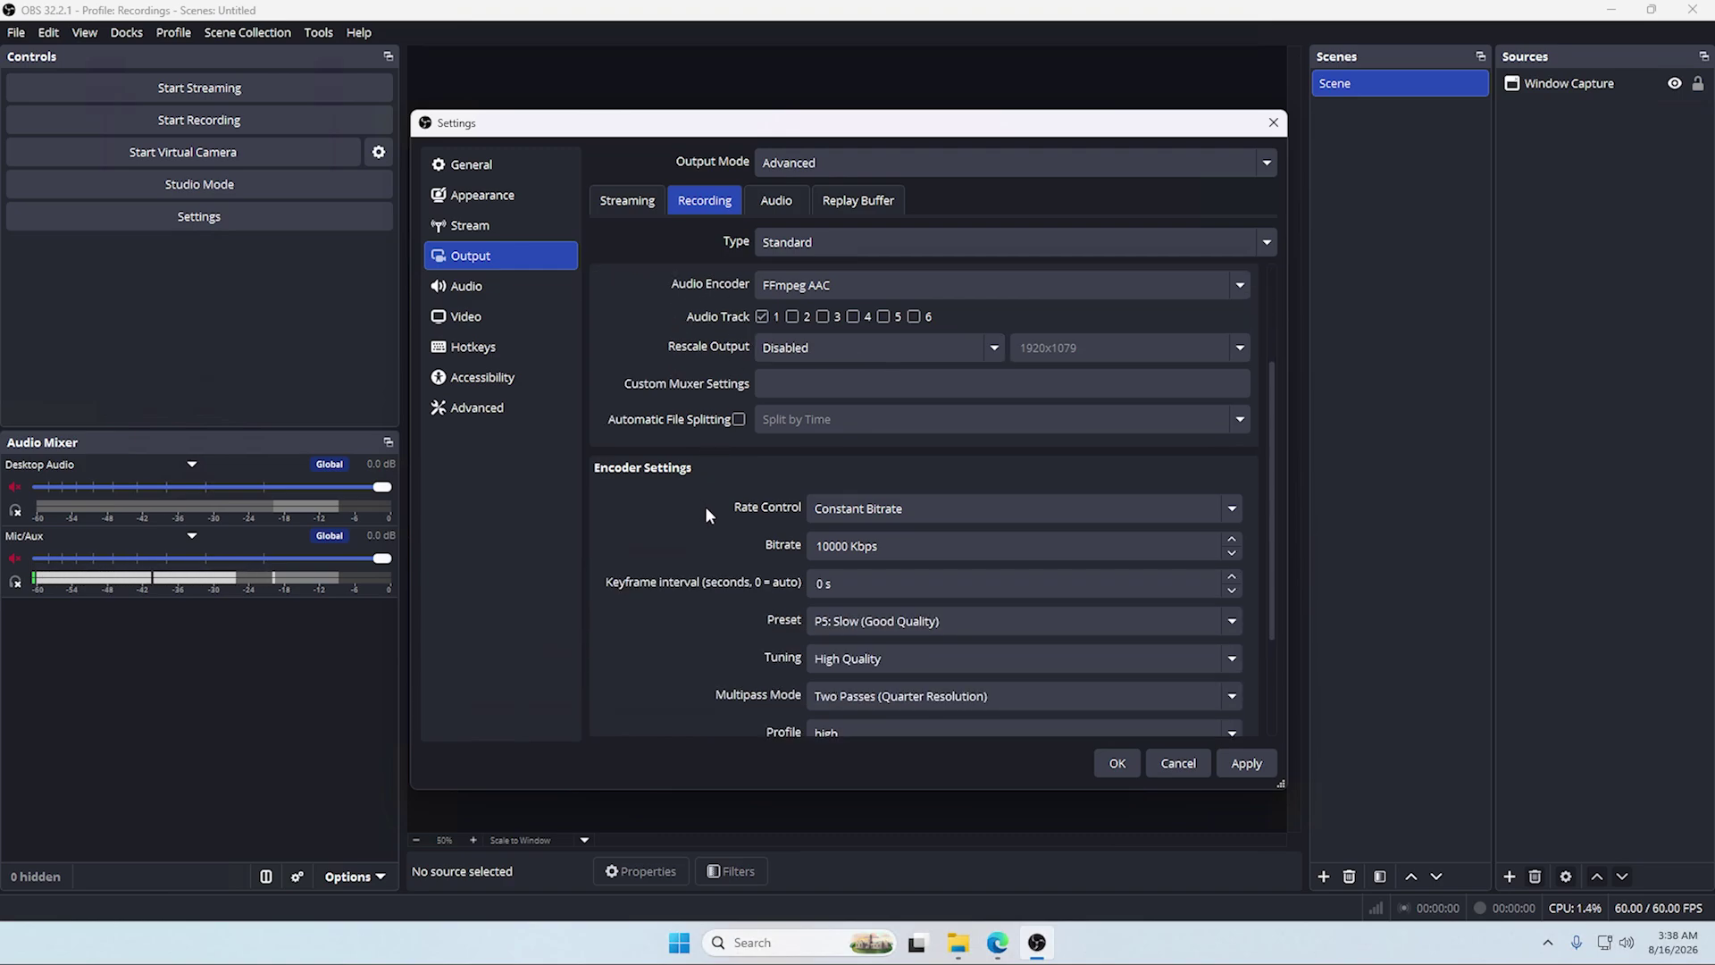
left_click(912, 507)
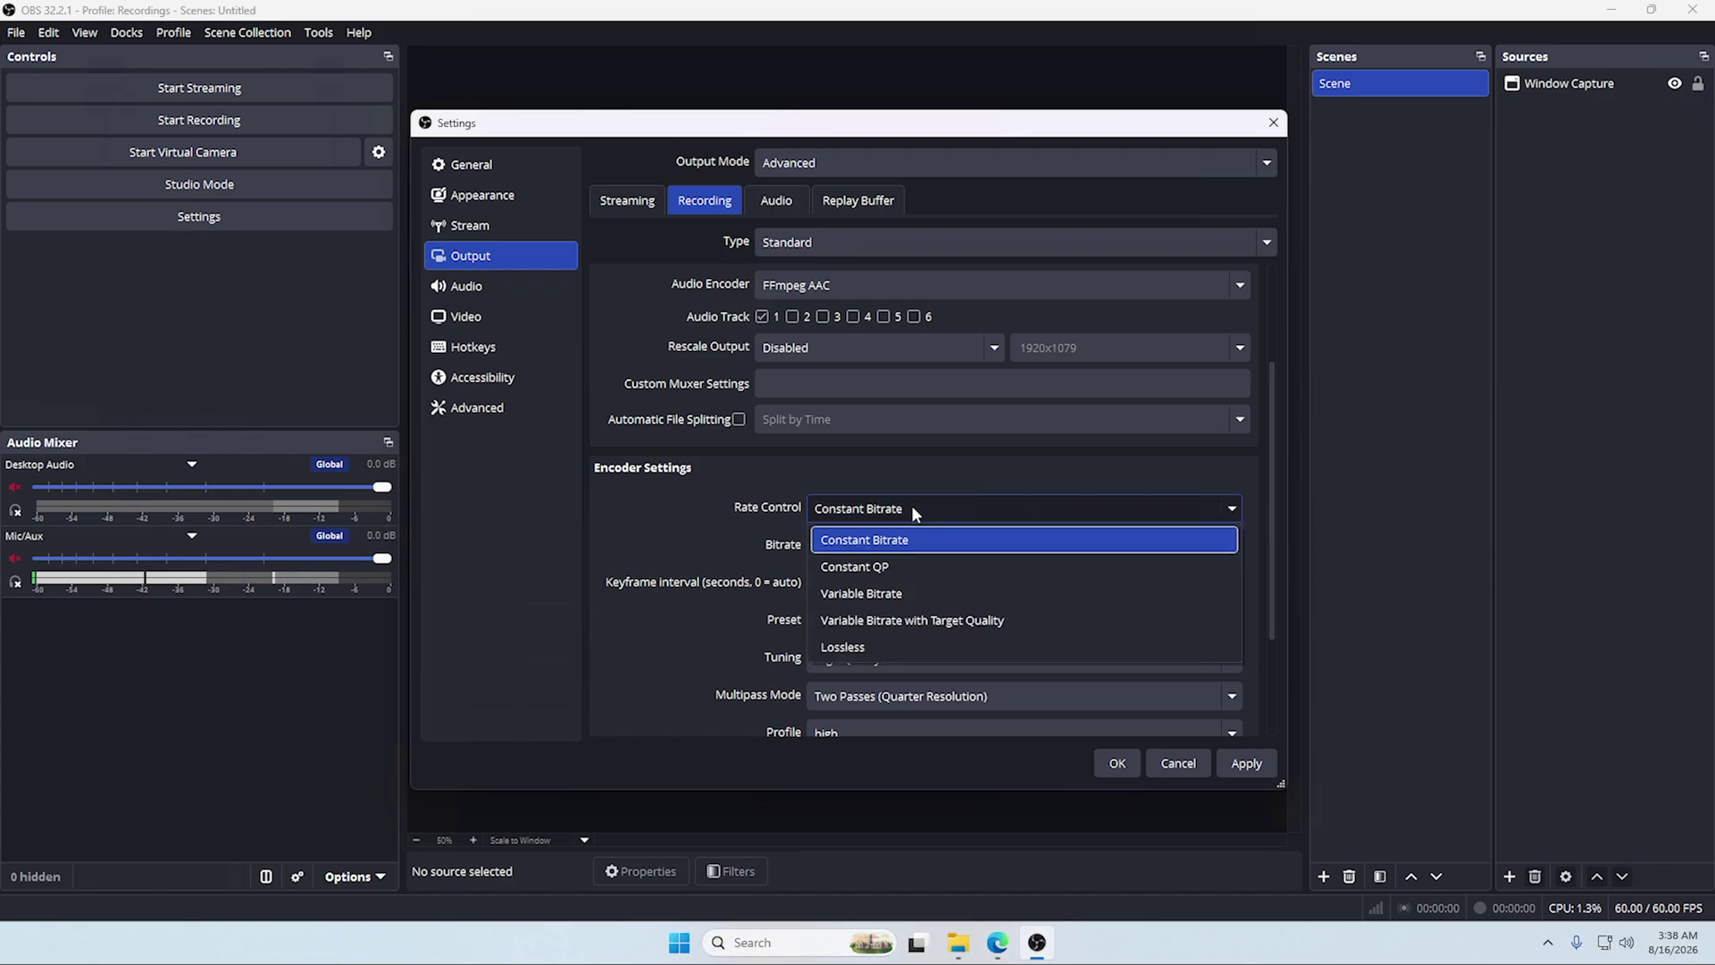
left_click(882, 568)
scroll(697, 523, "down", 2)
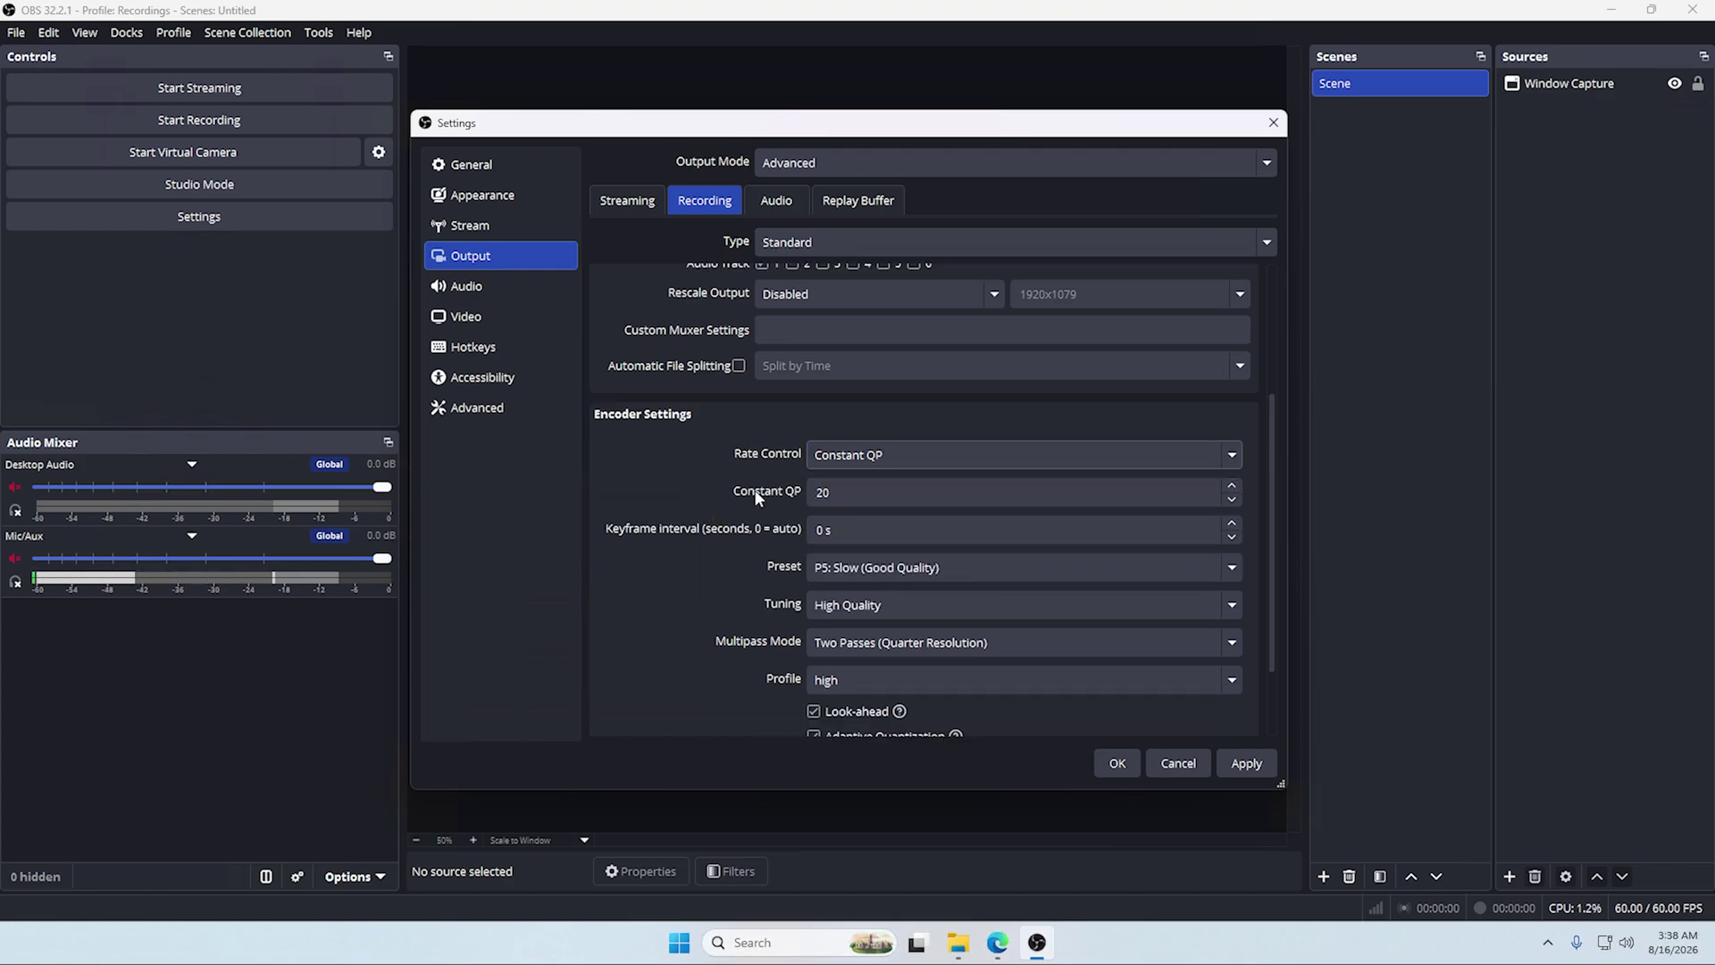
left_click(818, 495)
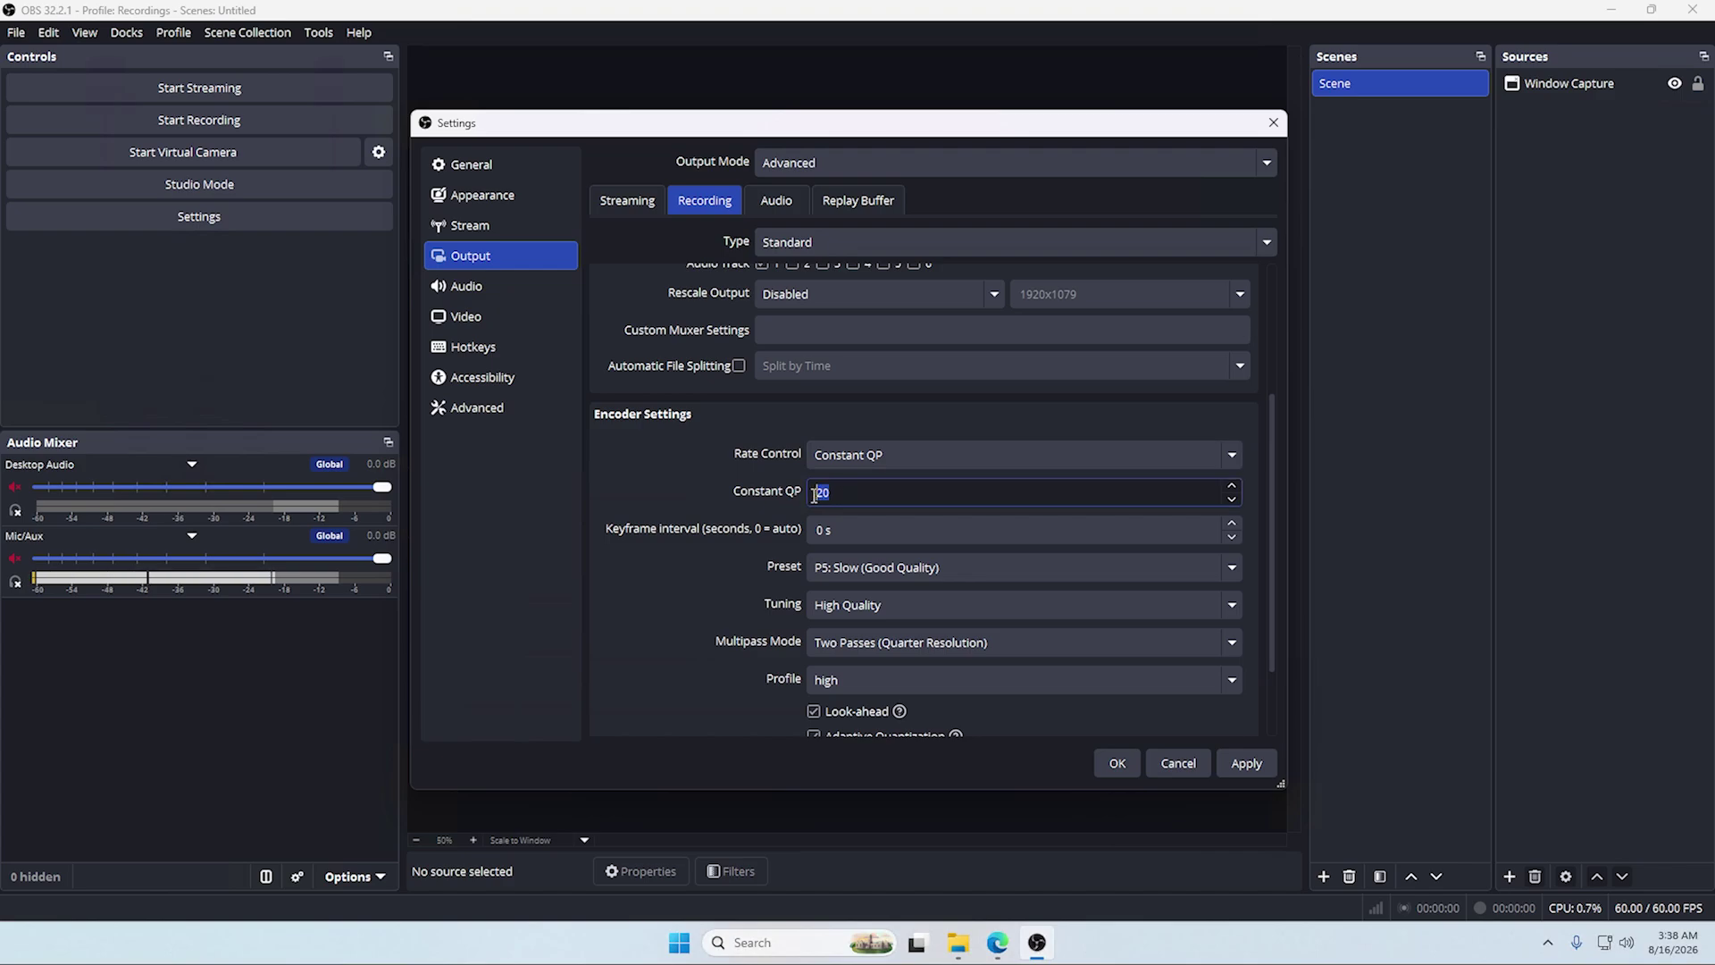
double_click(836, 497)
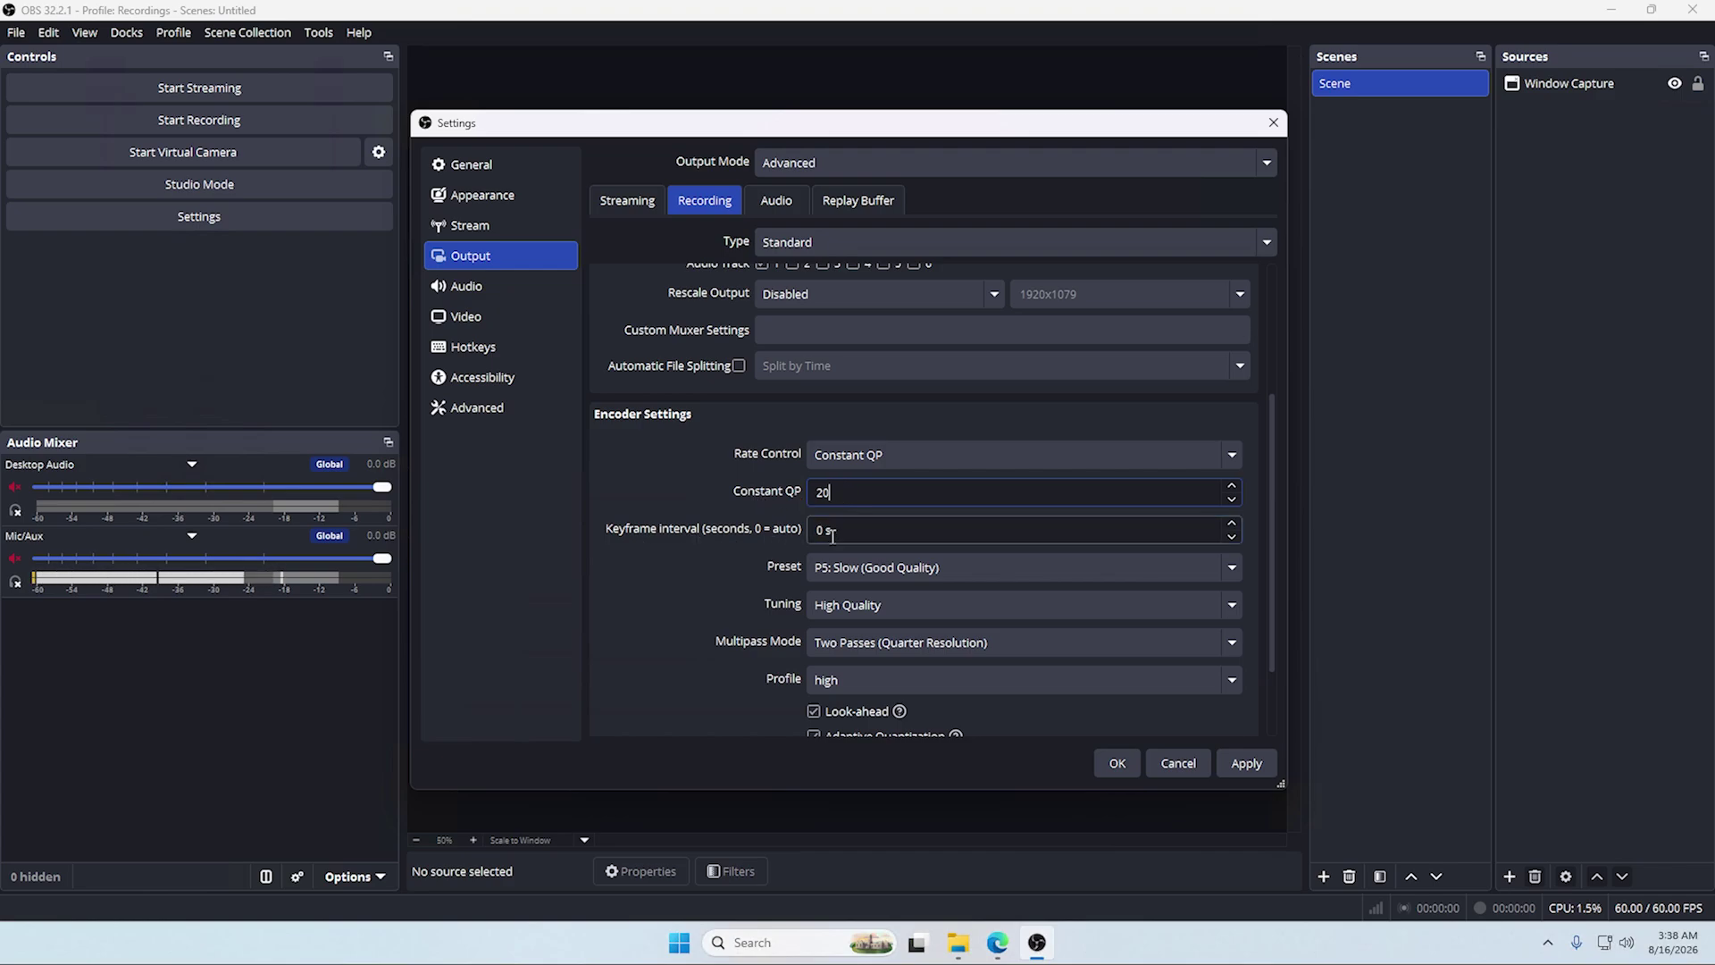
Disable Look-ahead in the recording encoder settings and apply the output changes.
scroll(840, 541, "down", 2)
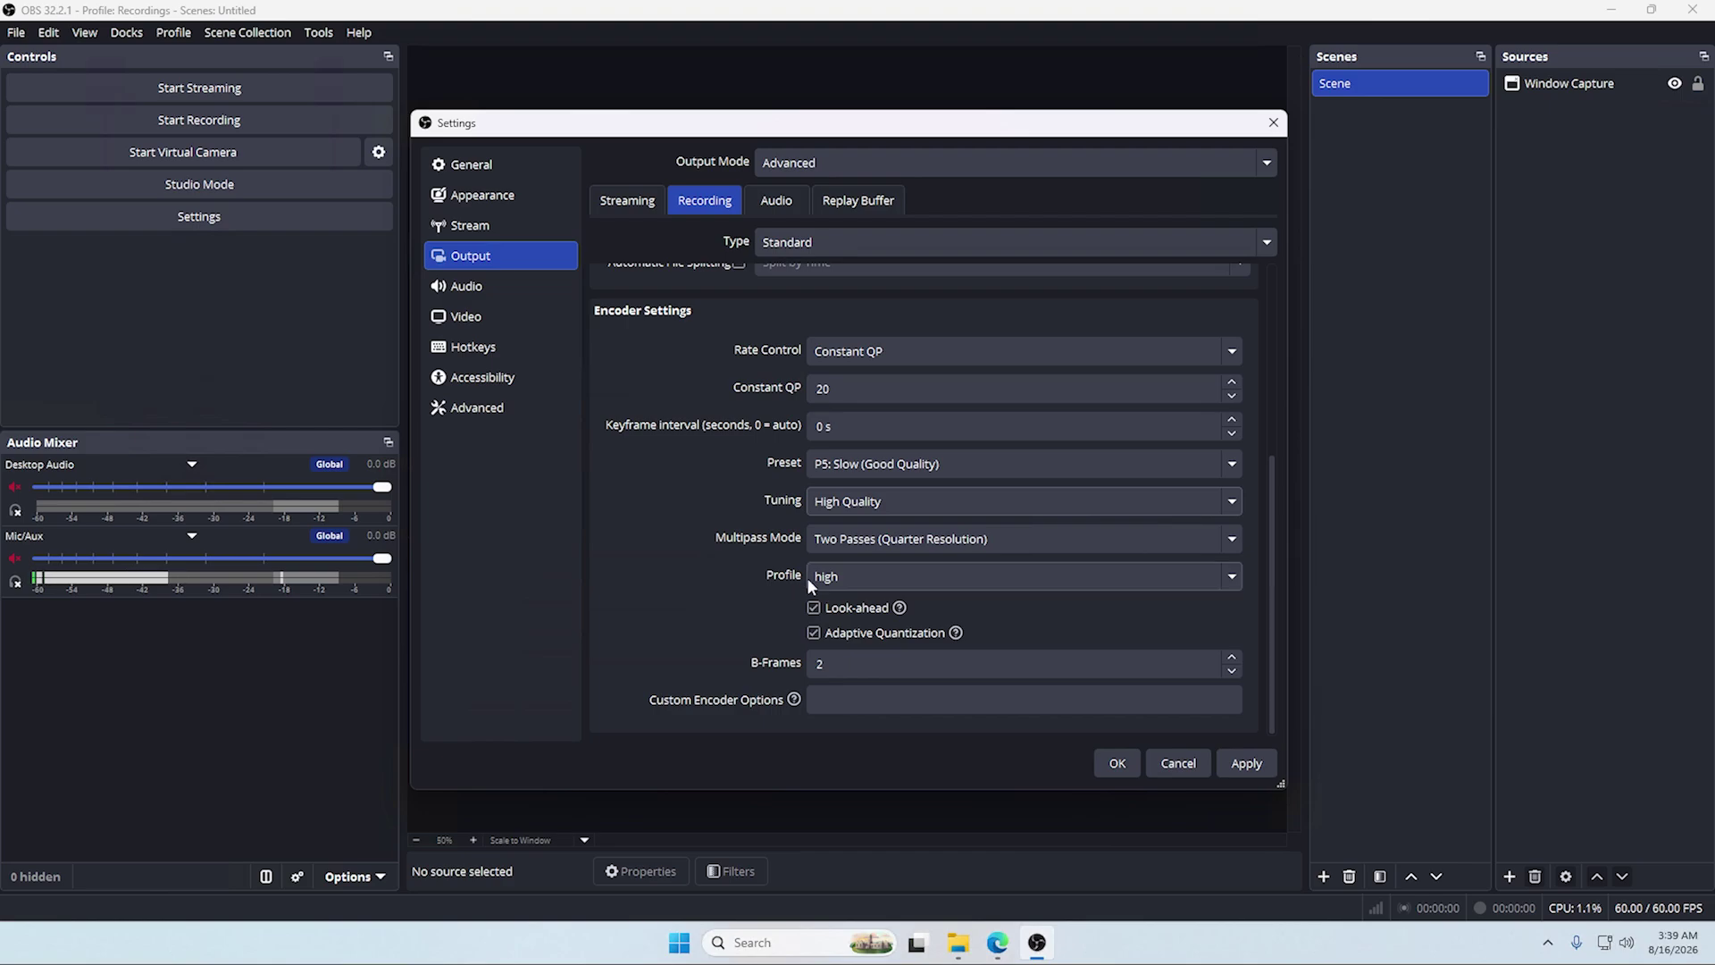
left_click(814, 609)
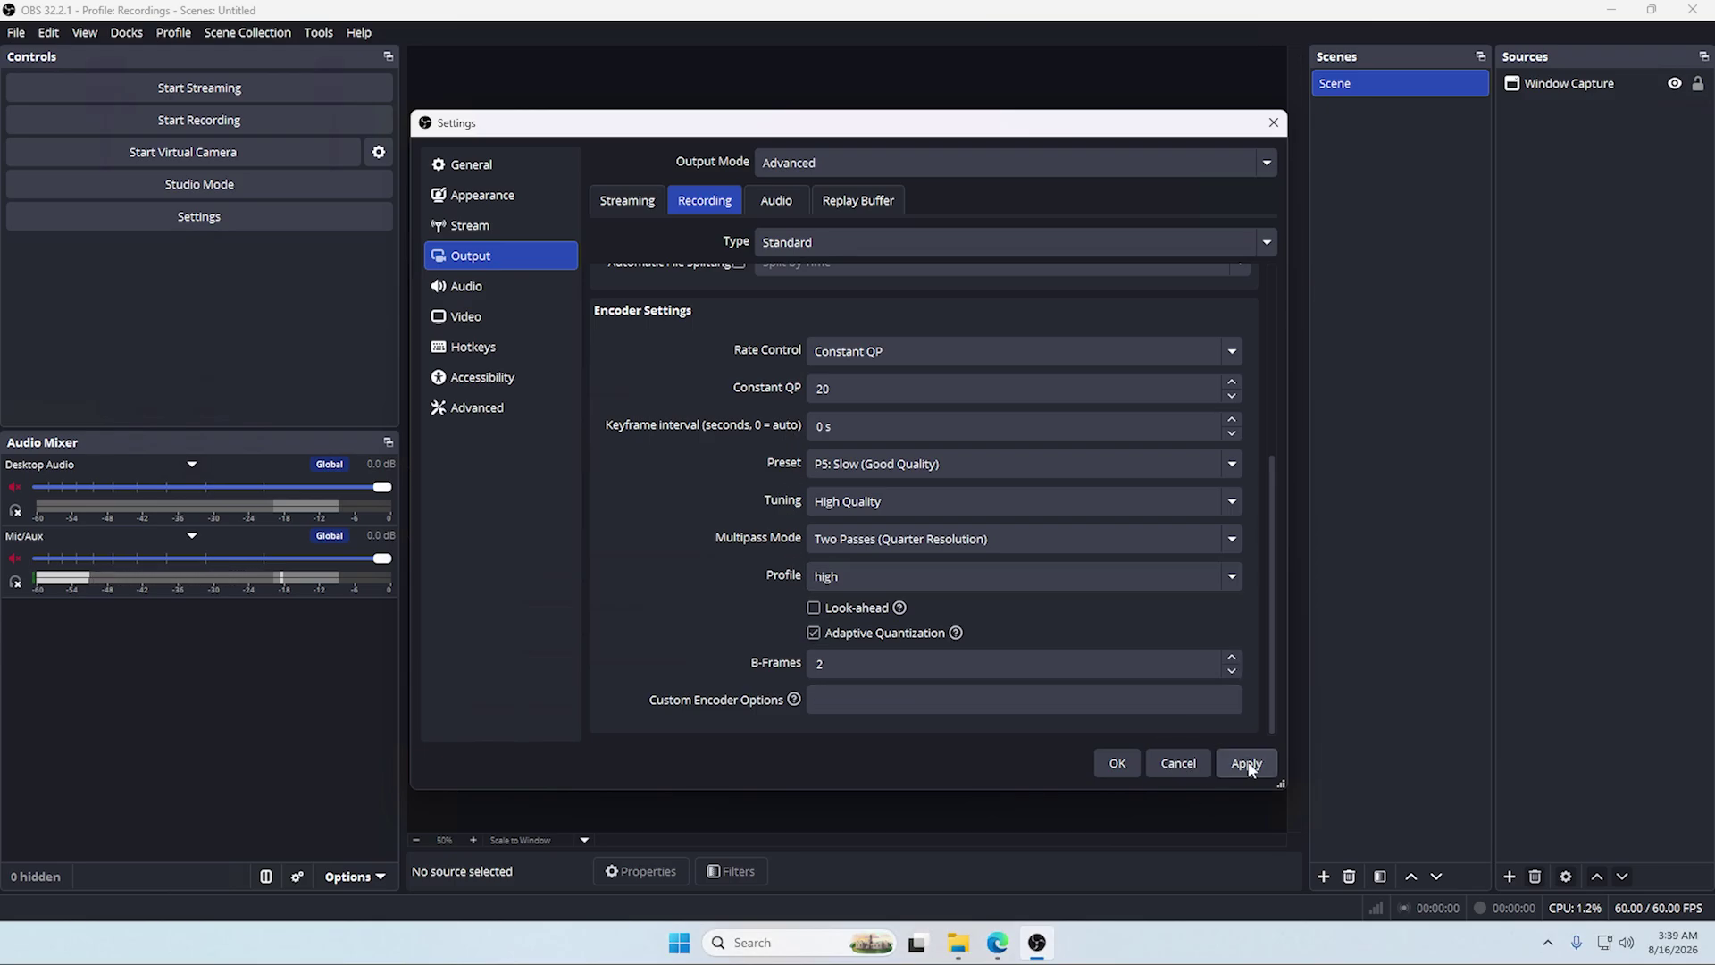
left_click(1244, 762)
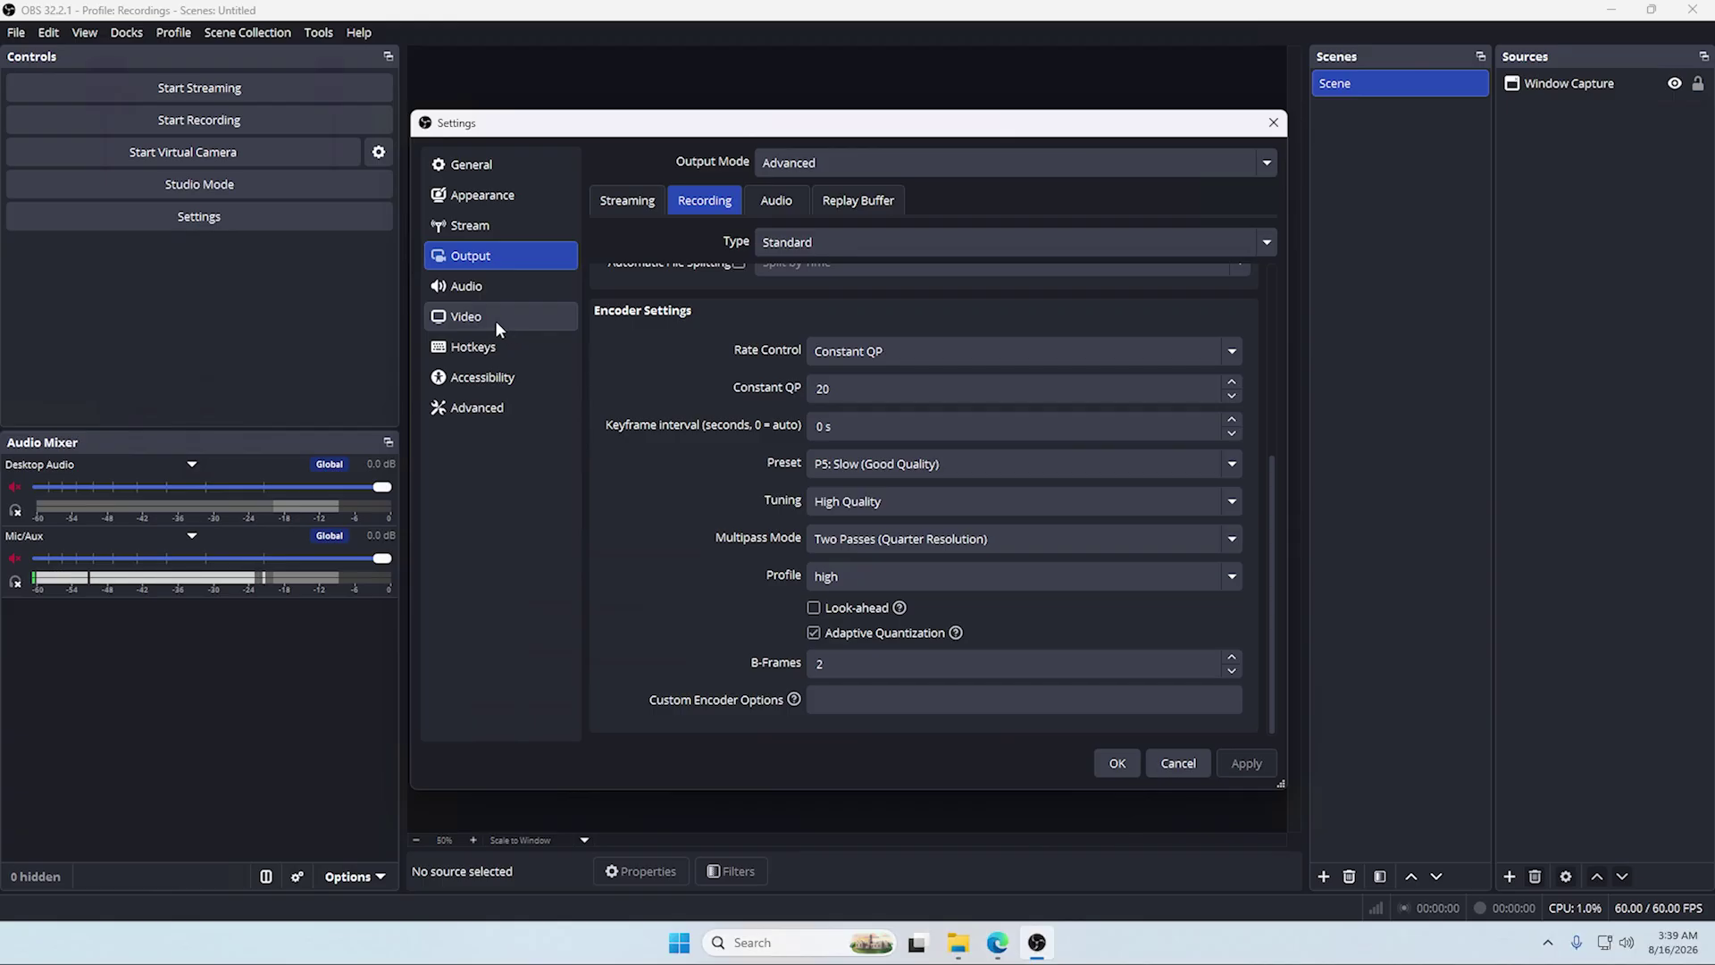
Set both the base canvas resolution and the scaled output resolution to 1920x1080 in the video settings.
left_click(495, 320)
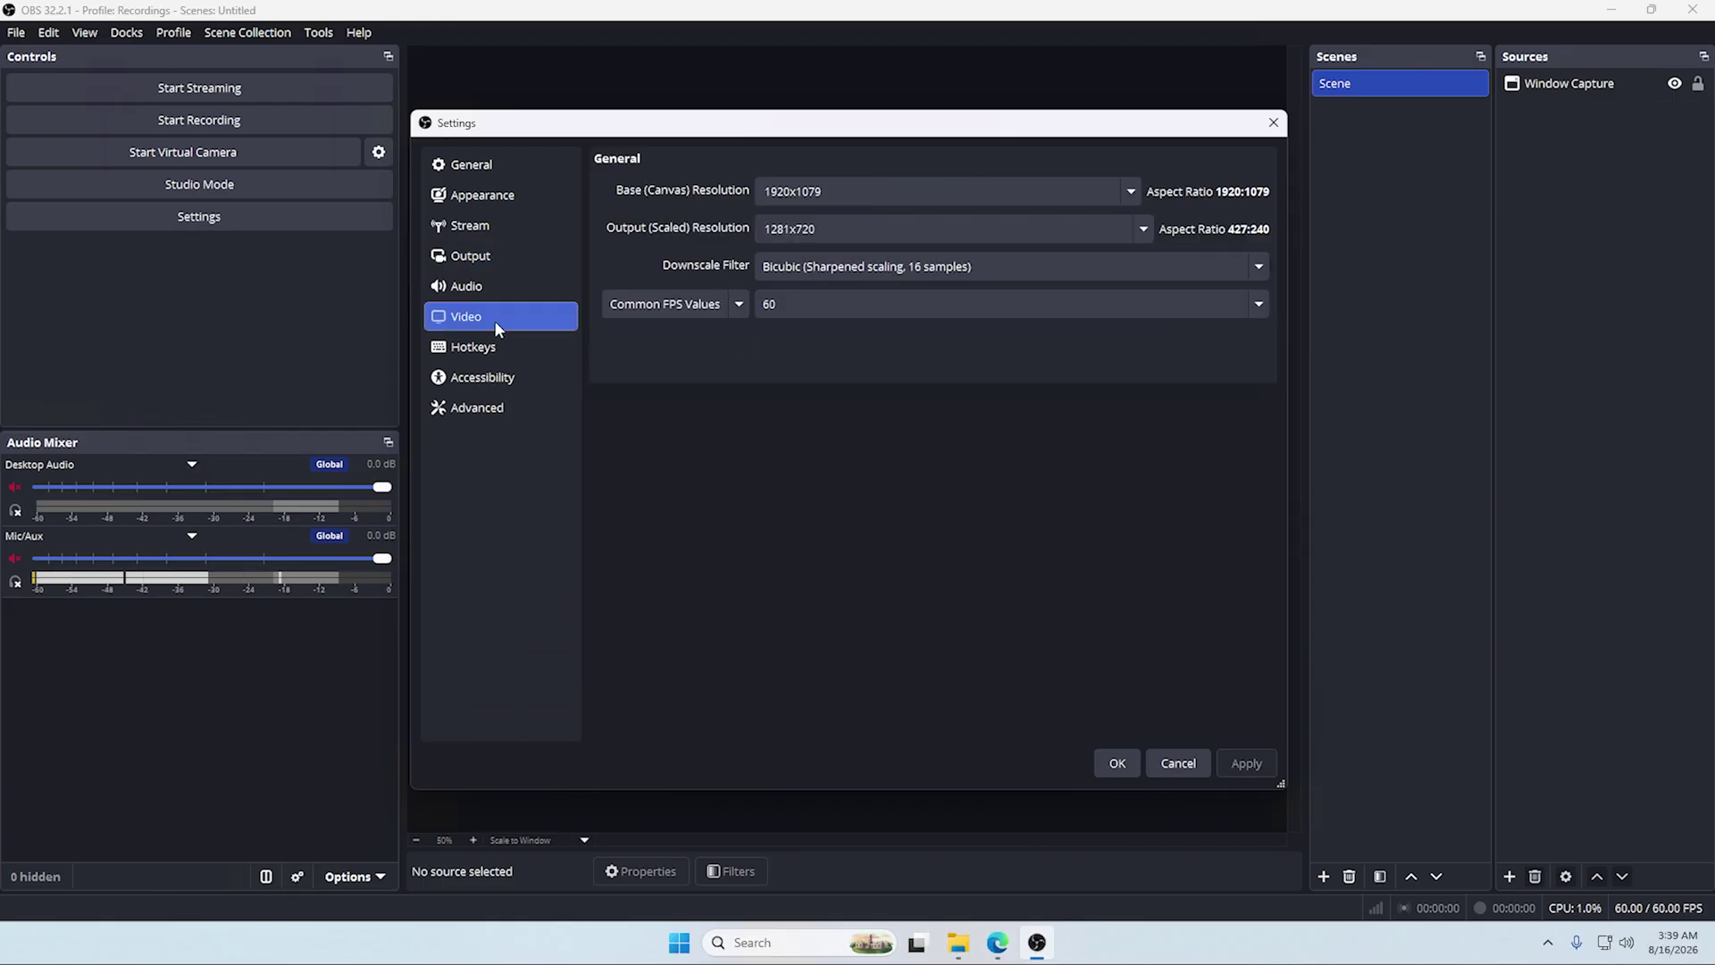
left_click(1129, 190)
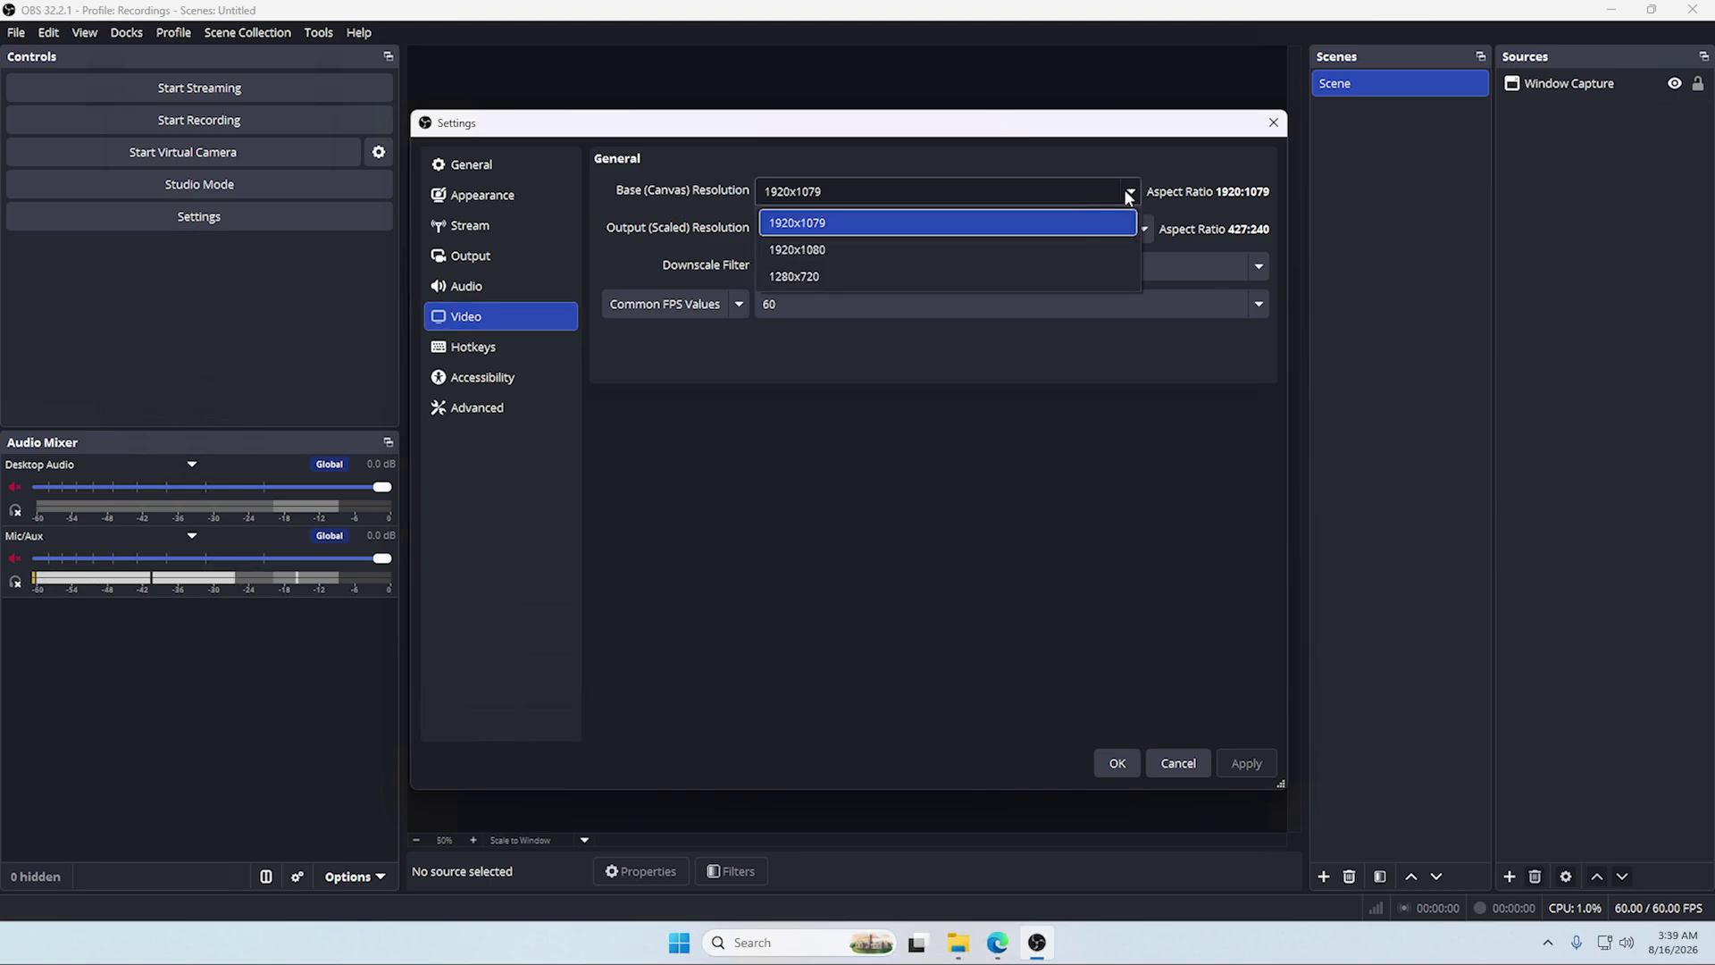
left_click(876, 249)
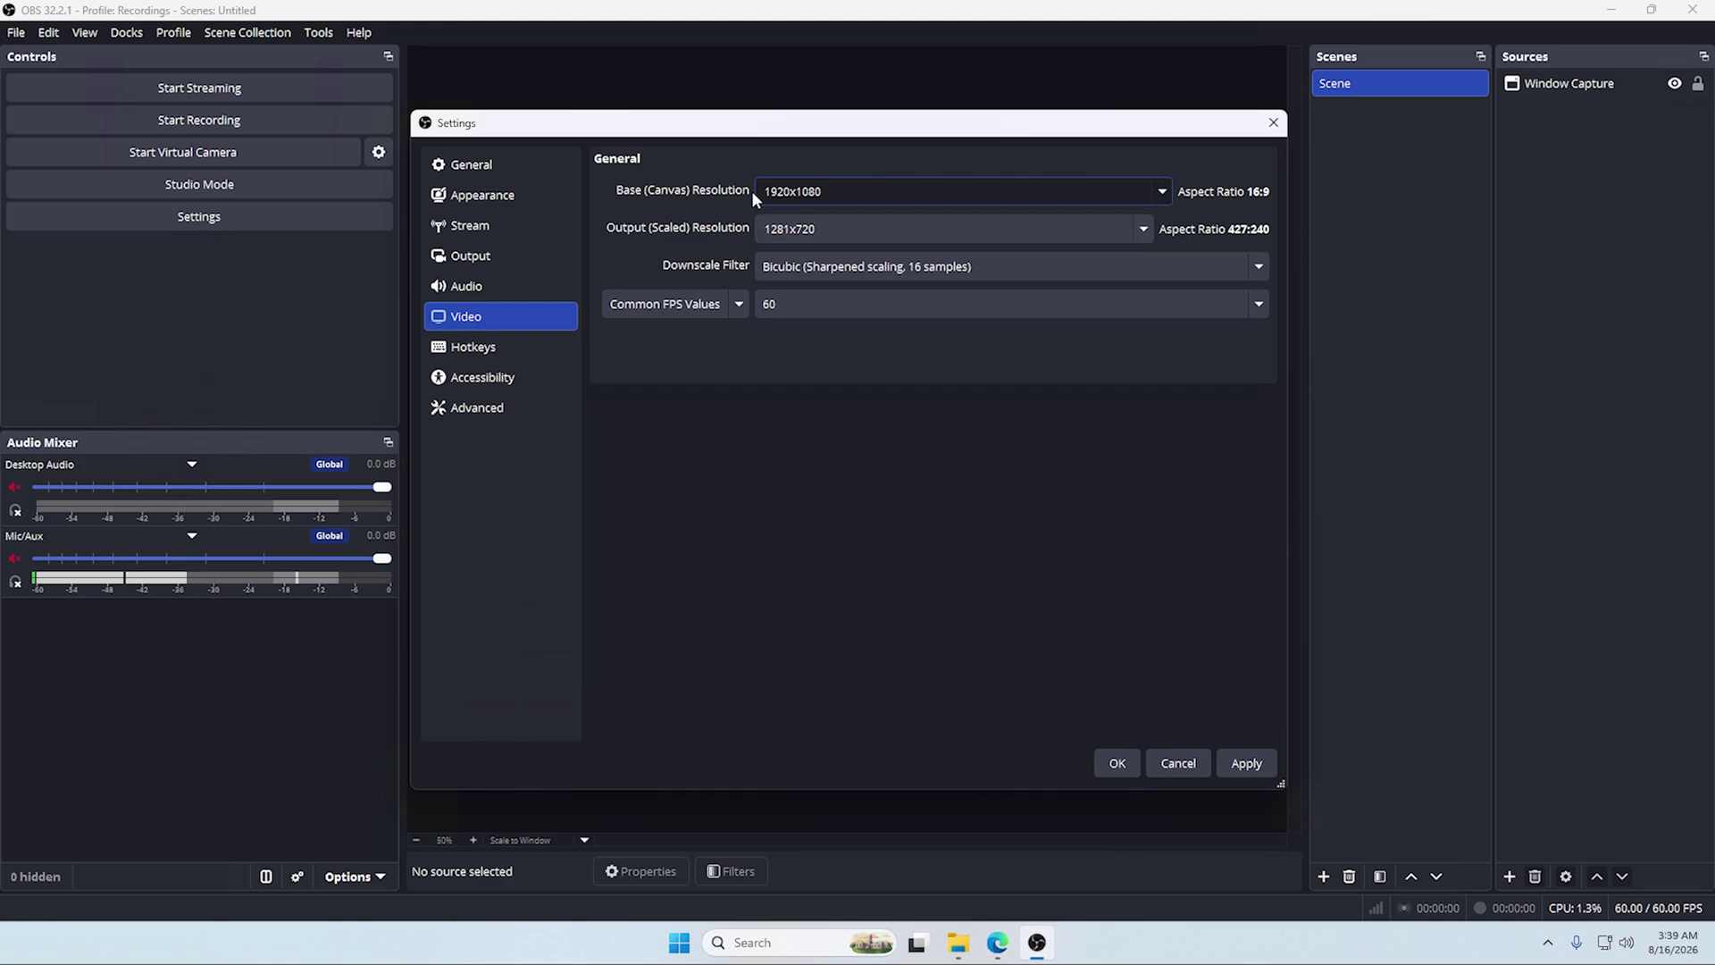
left_click(1145, 230)
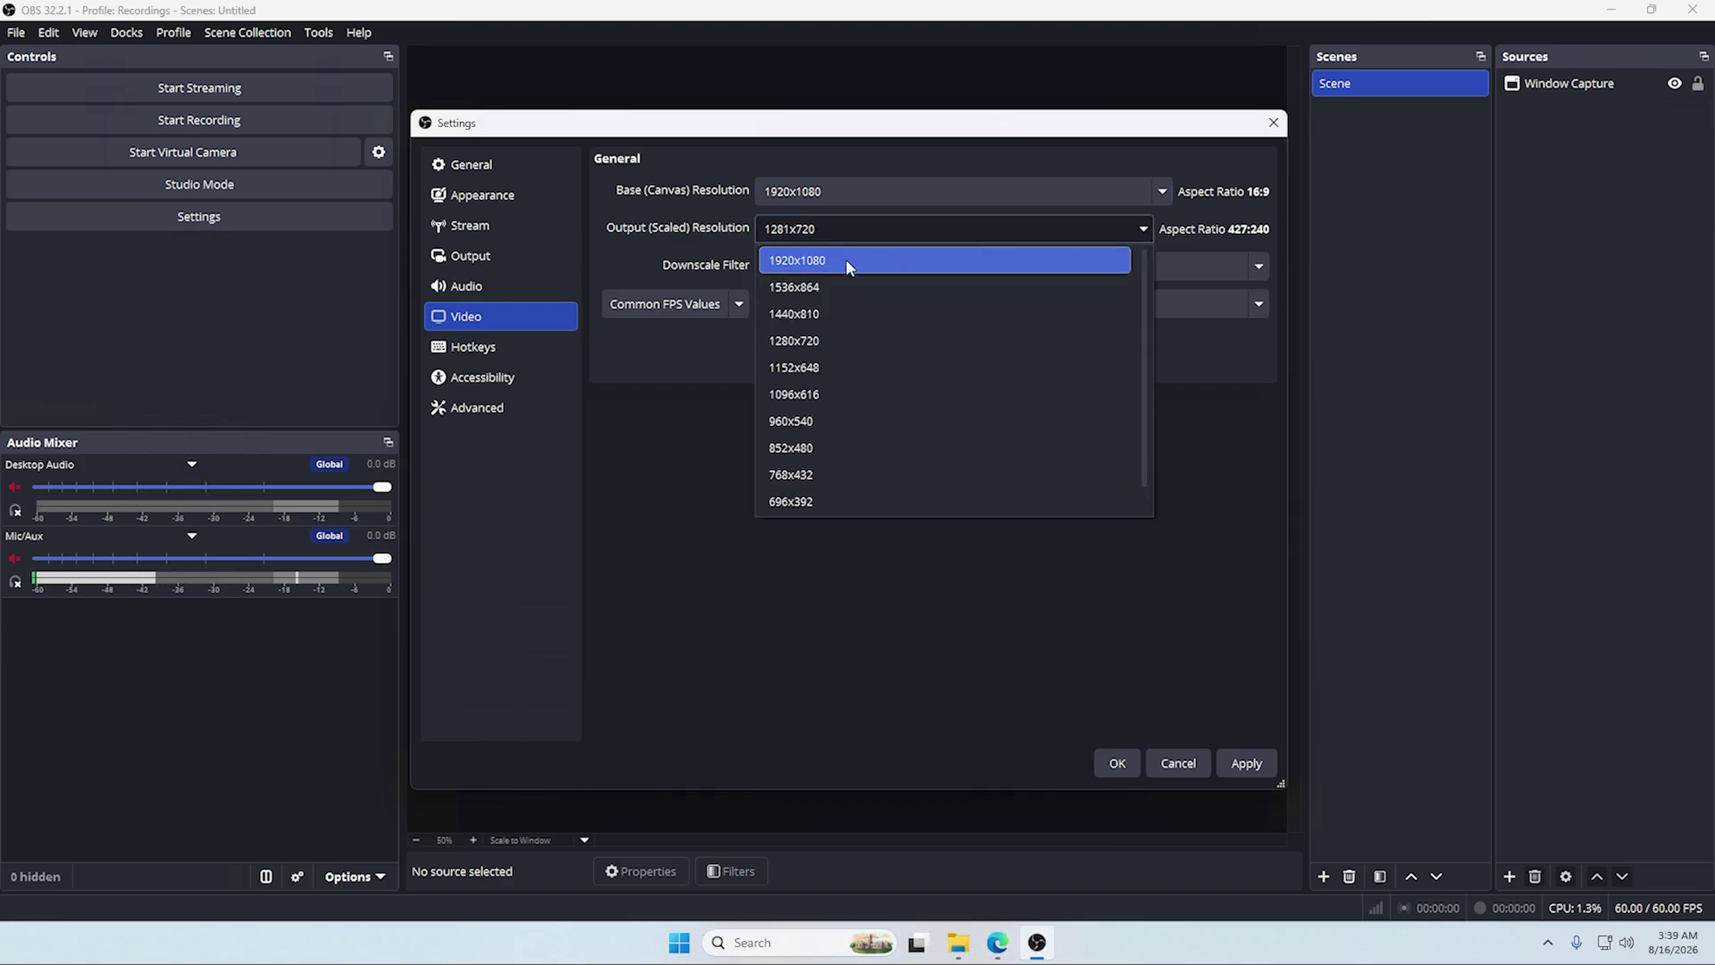
left_click(834, 255)
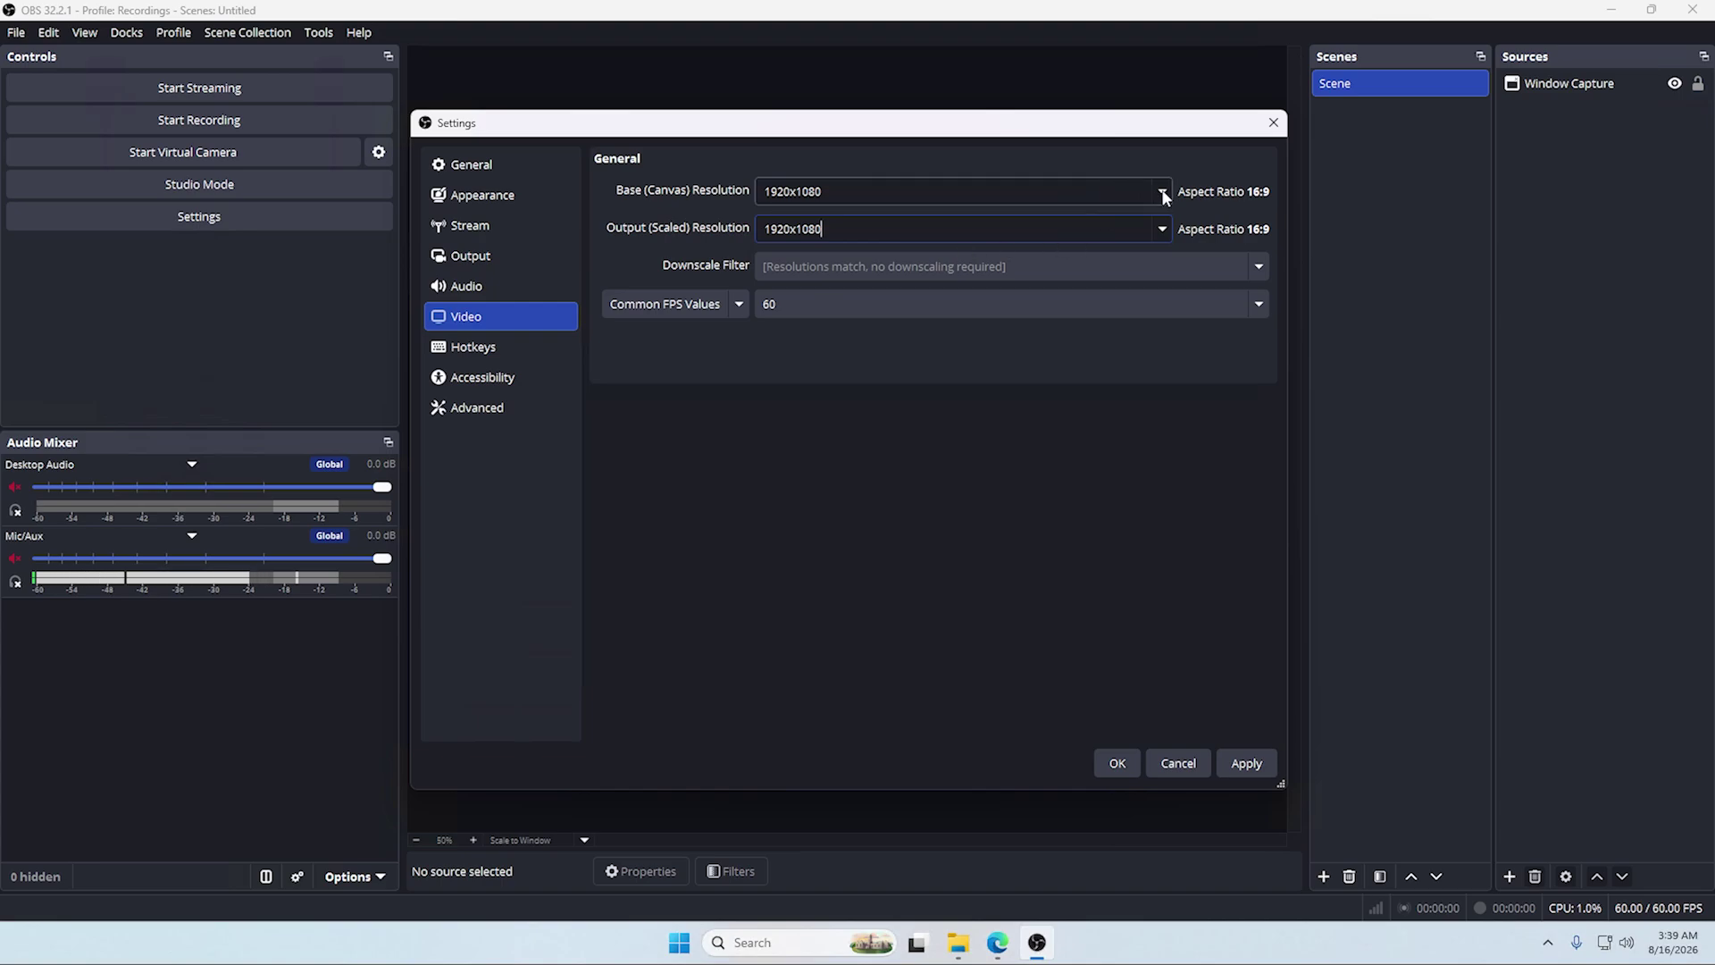
Set the scaled output resolution to 1280x720 and the downscale filter to Lanczos (Sharpened scaling, 36 samples).
left_click(1159, 229)
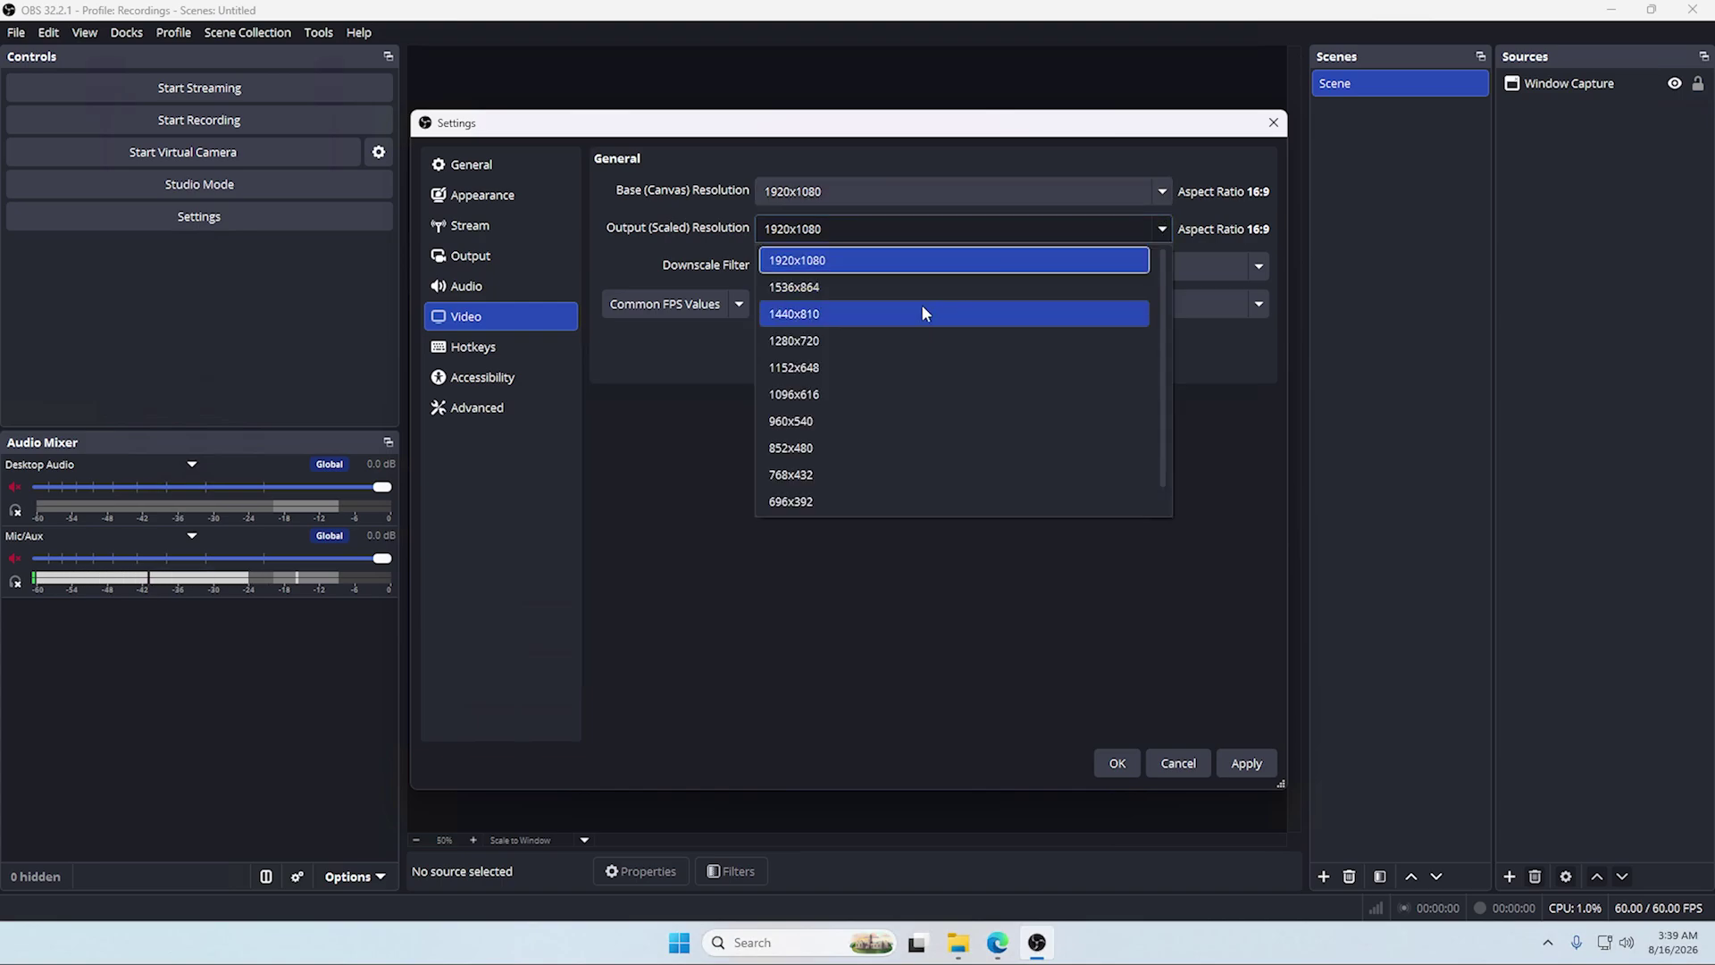
left_click(843, 340)
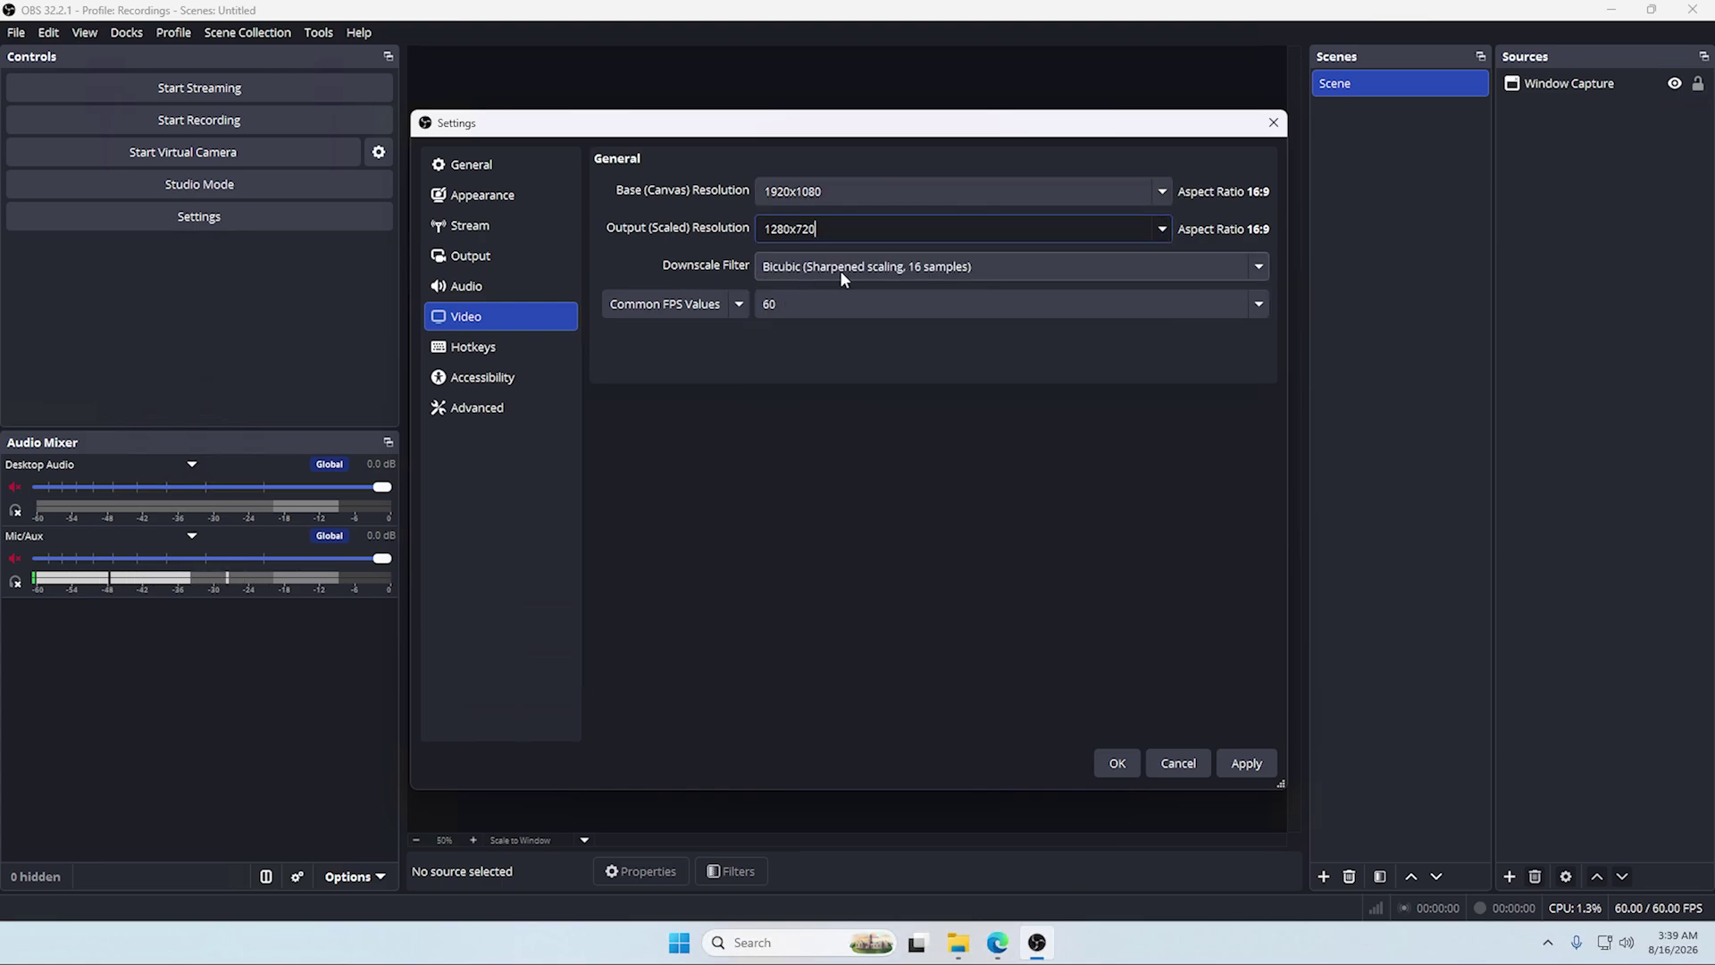
left_click(878, 272)
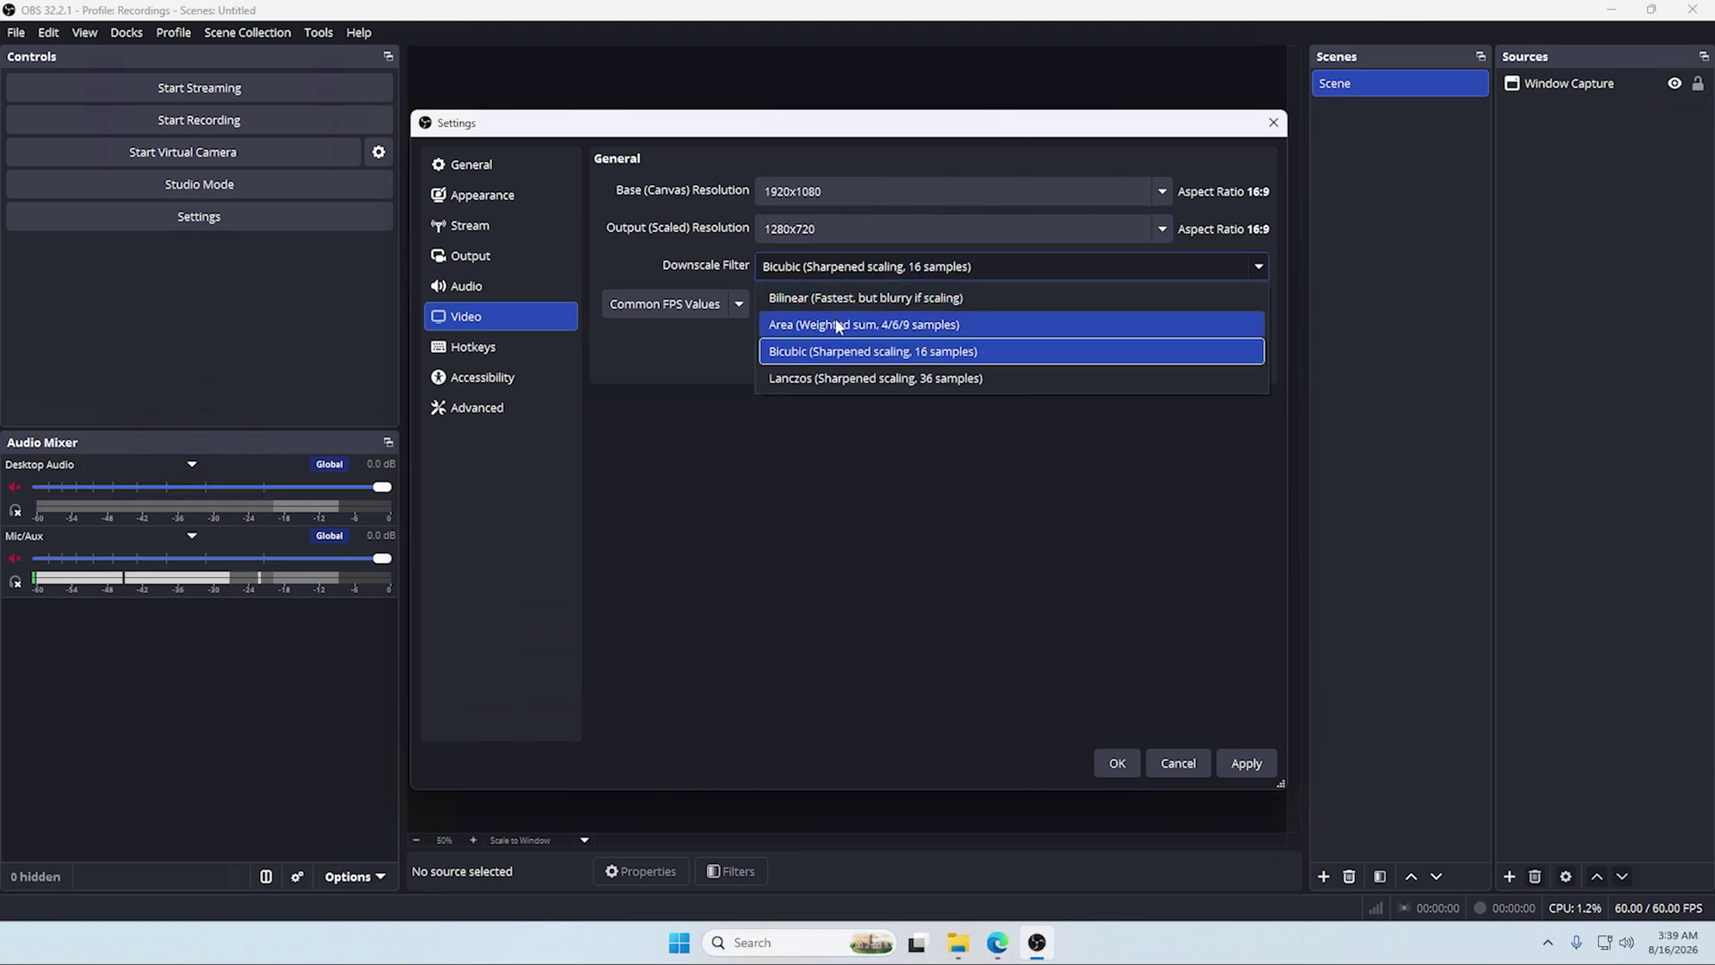
left_click(824, 381)
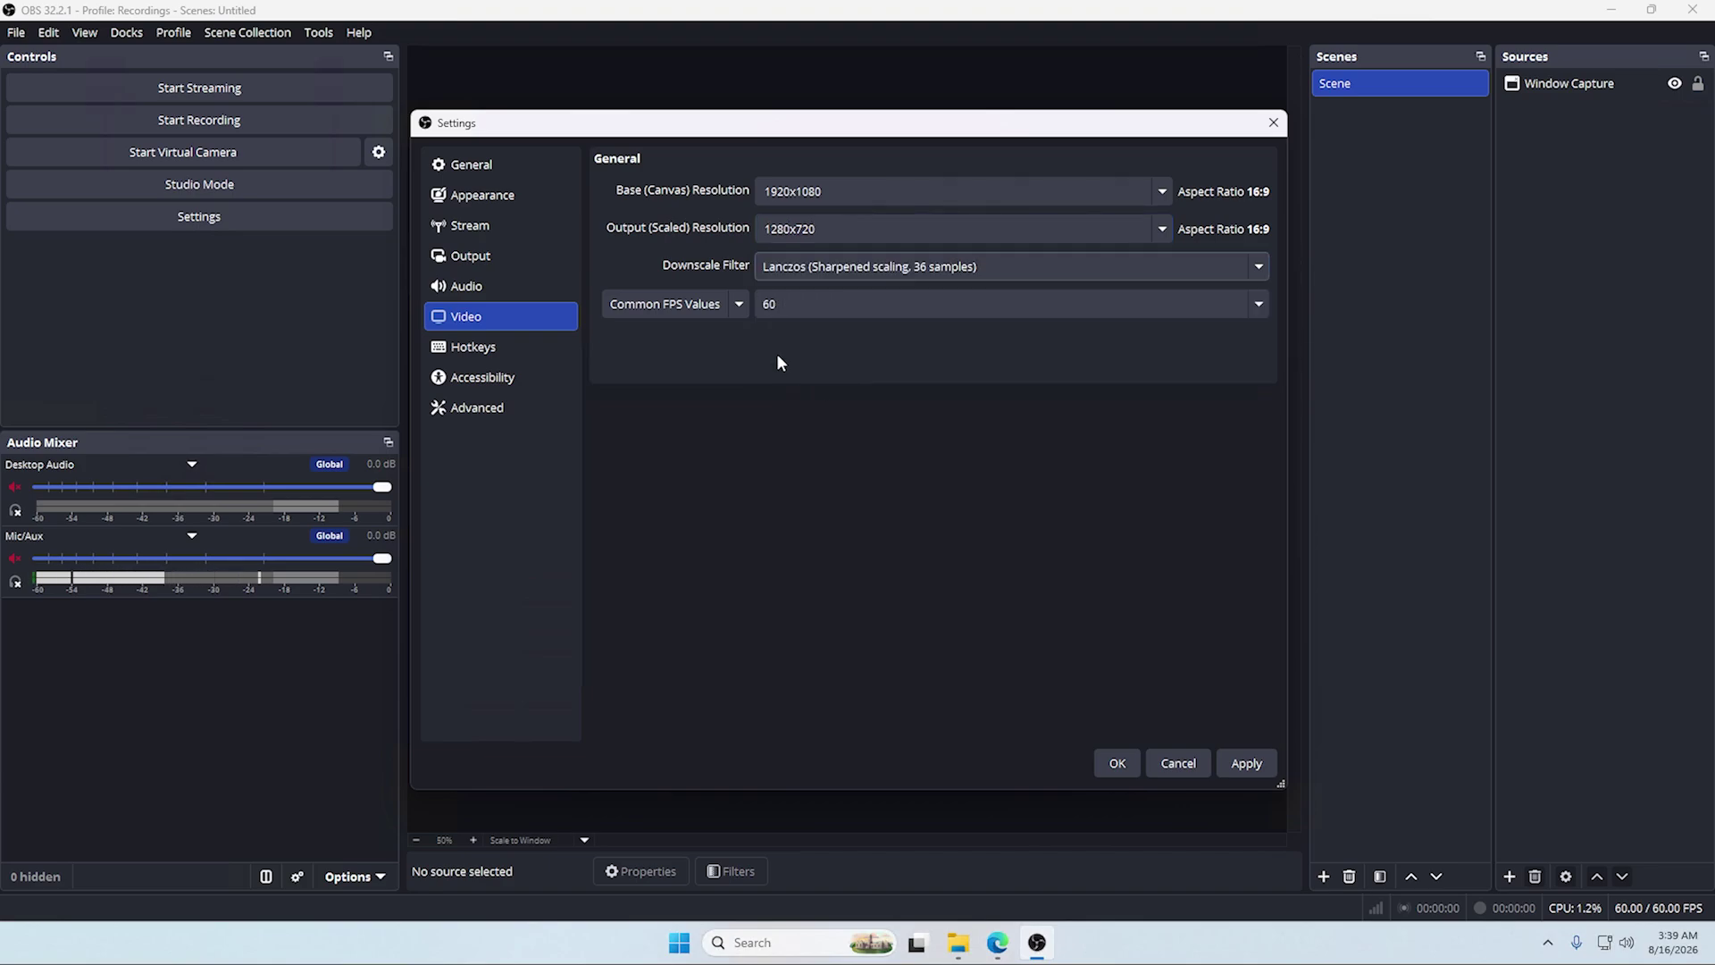
Keep the common FPS value at 60, apply the video settings and close the settings window.
left_click(811, 308)
left_click(813, 304)
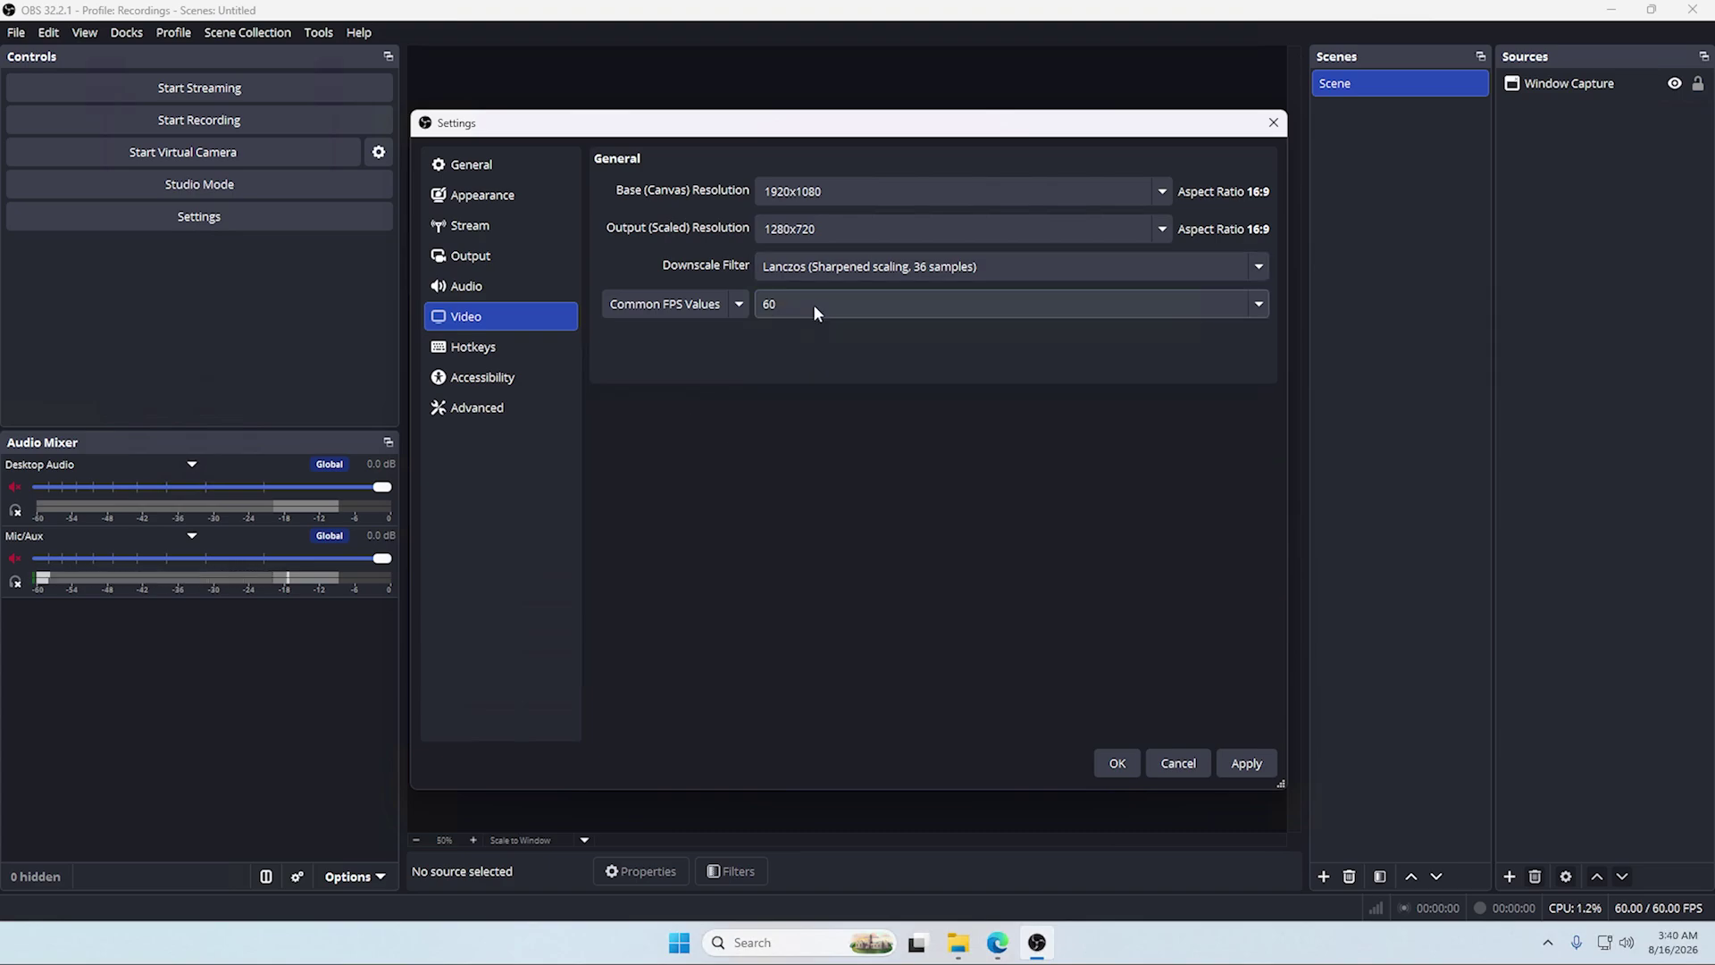
left_click(1247, 763)
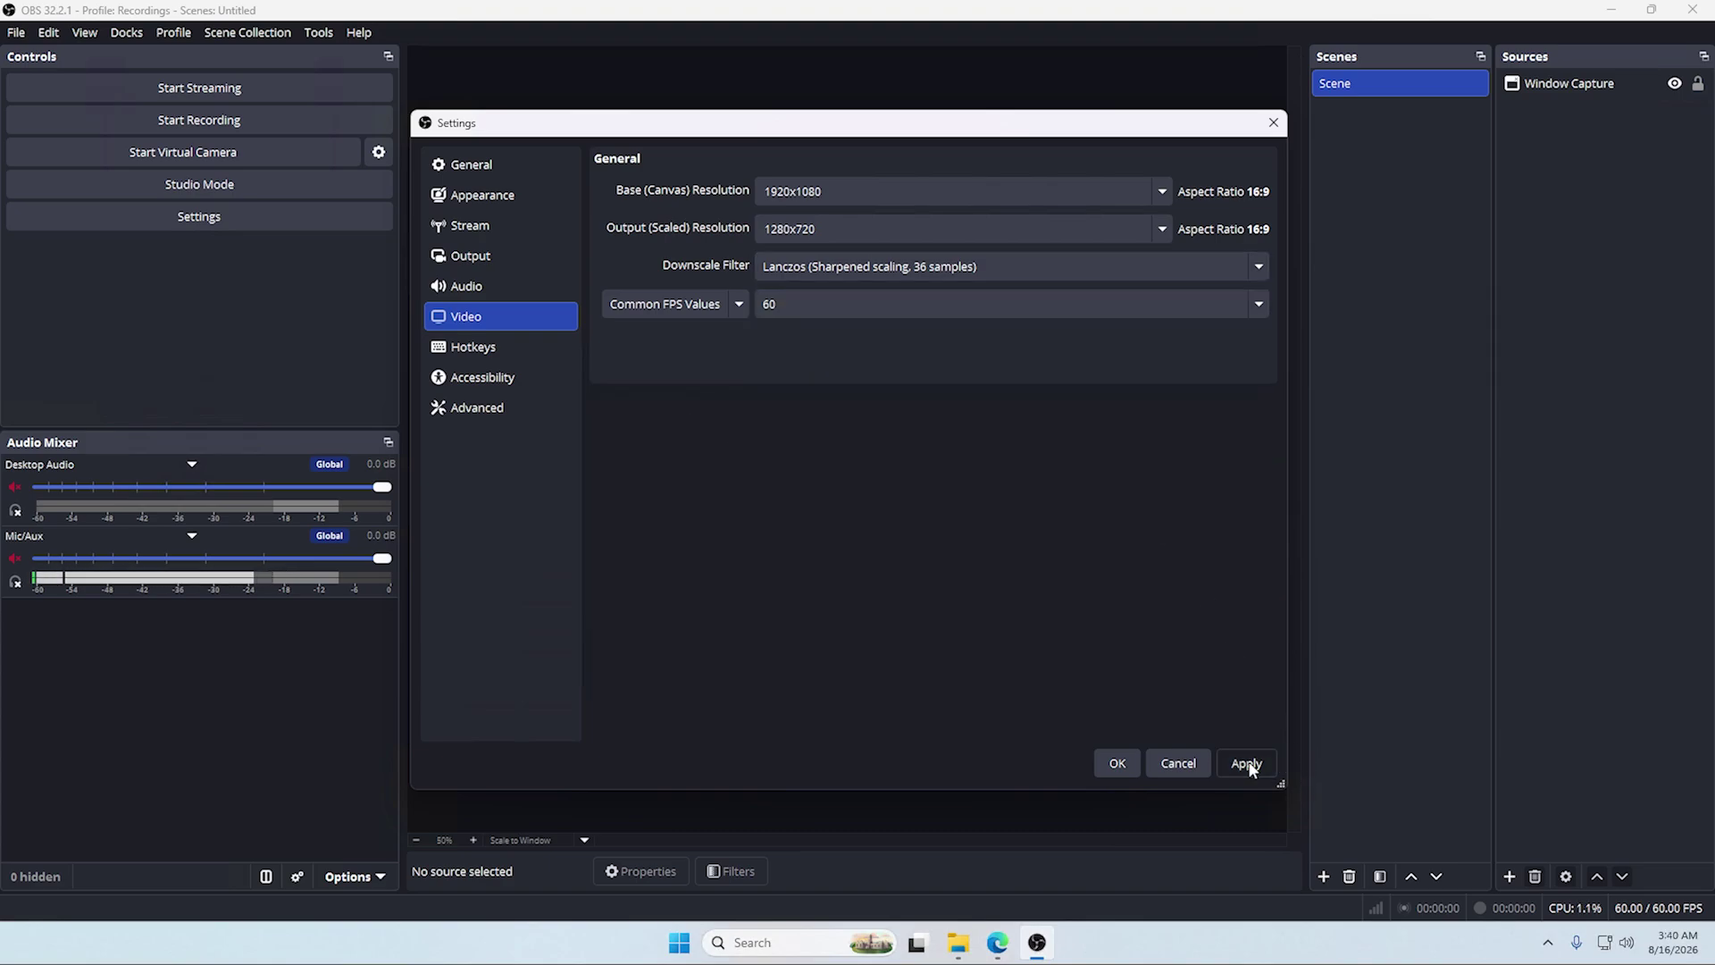
left_click(1129, 759)
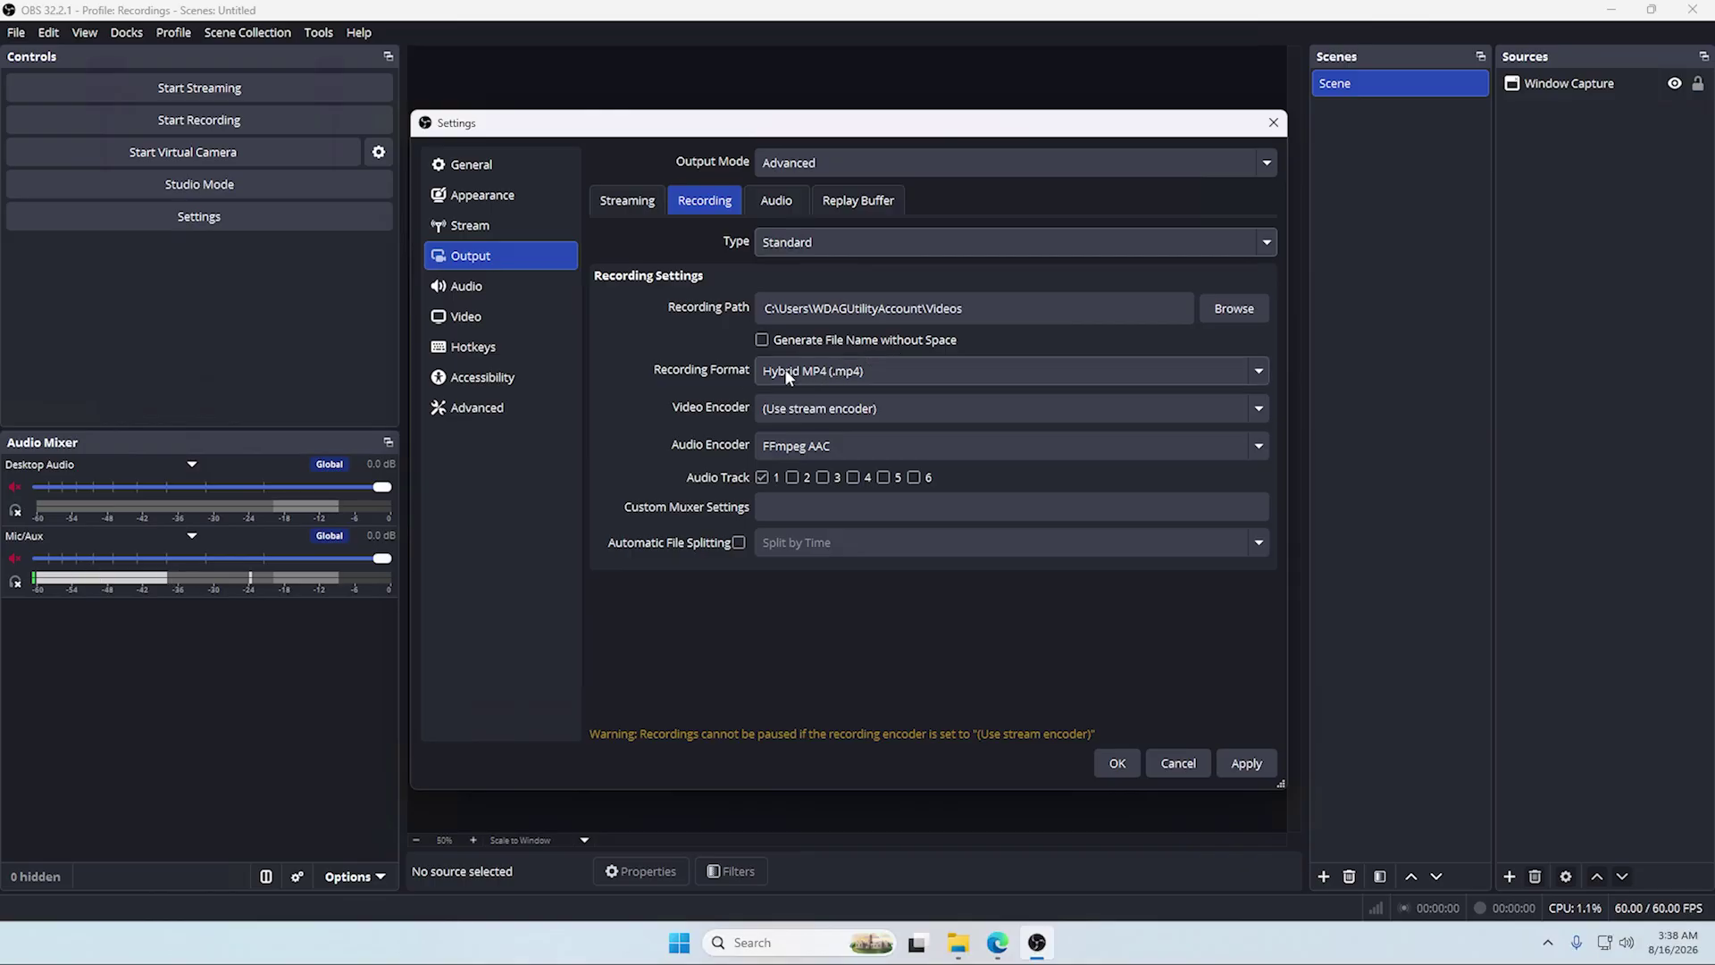
left_click(850, 368)
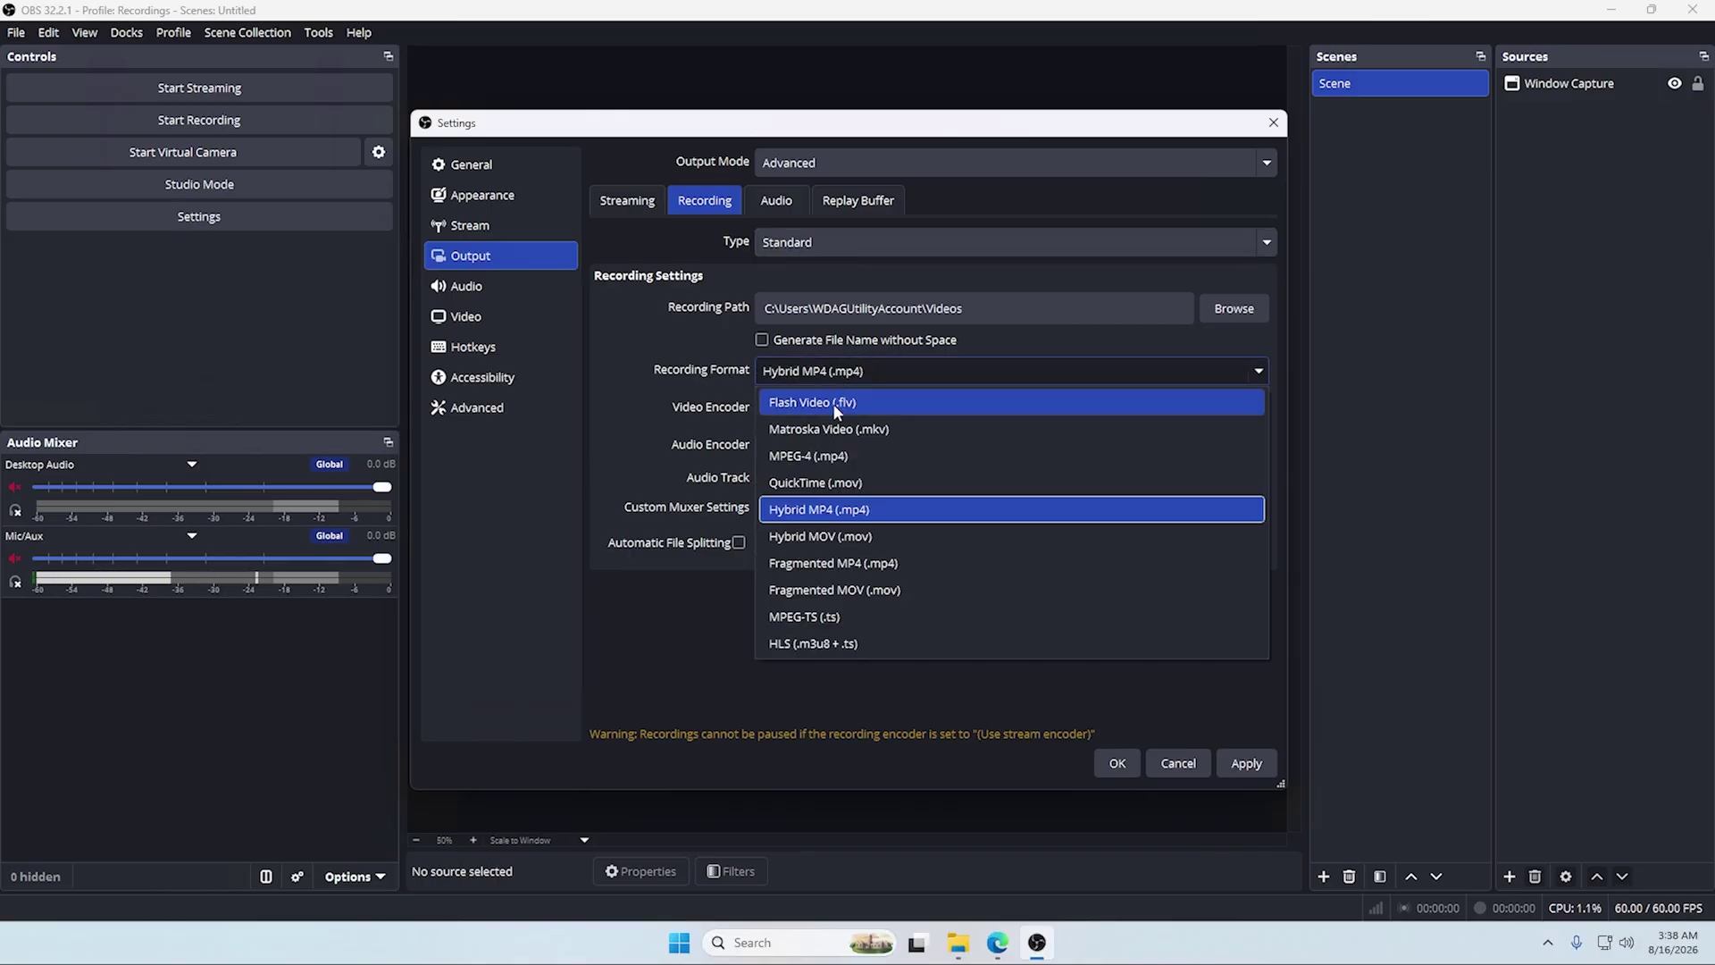
left_click(856, 429)
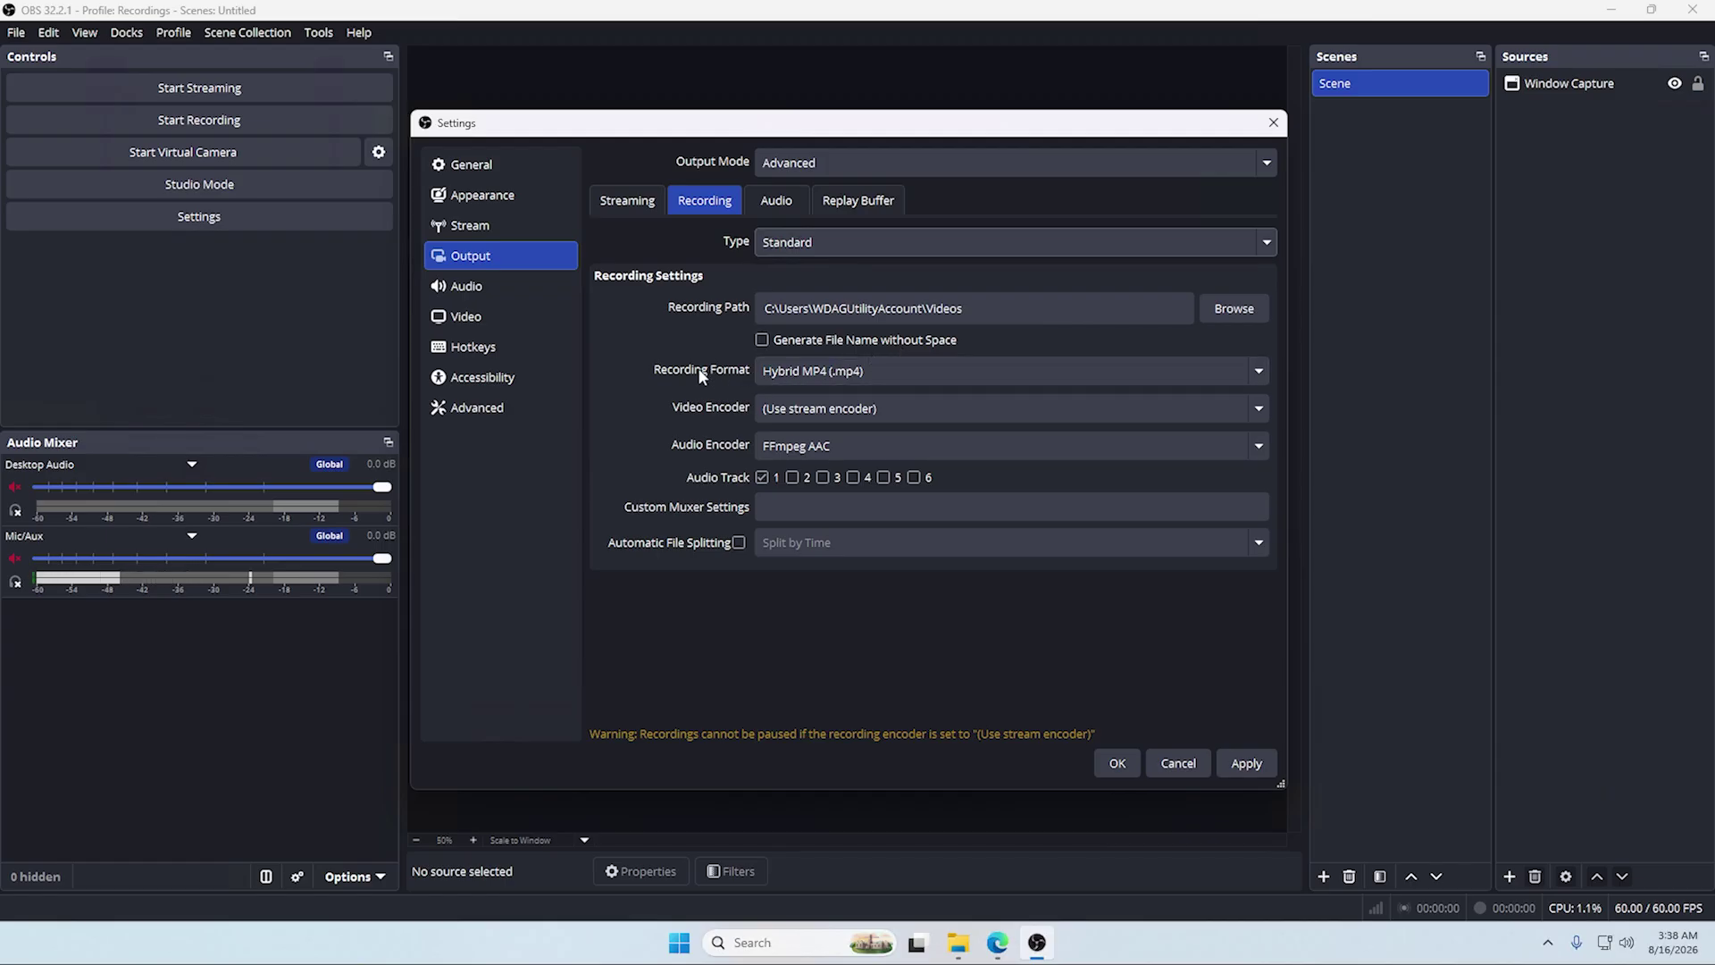
left_click(843, 371)
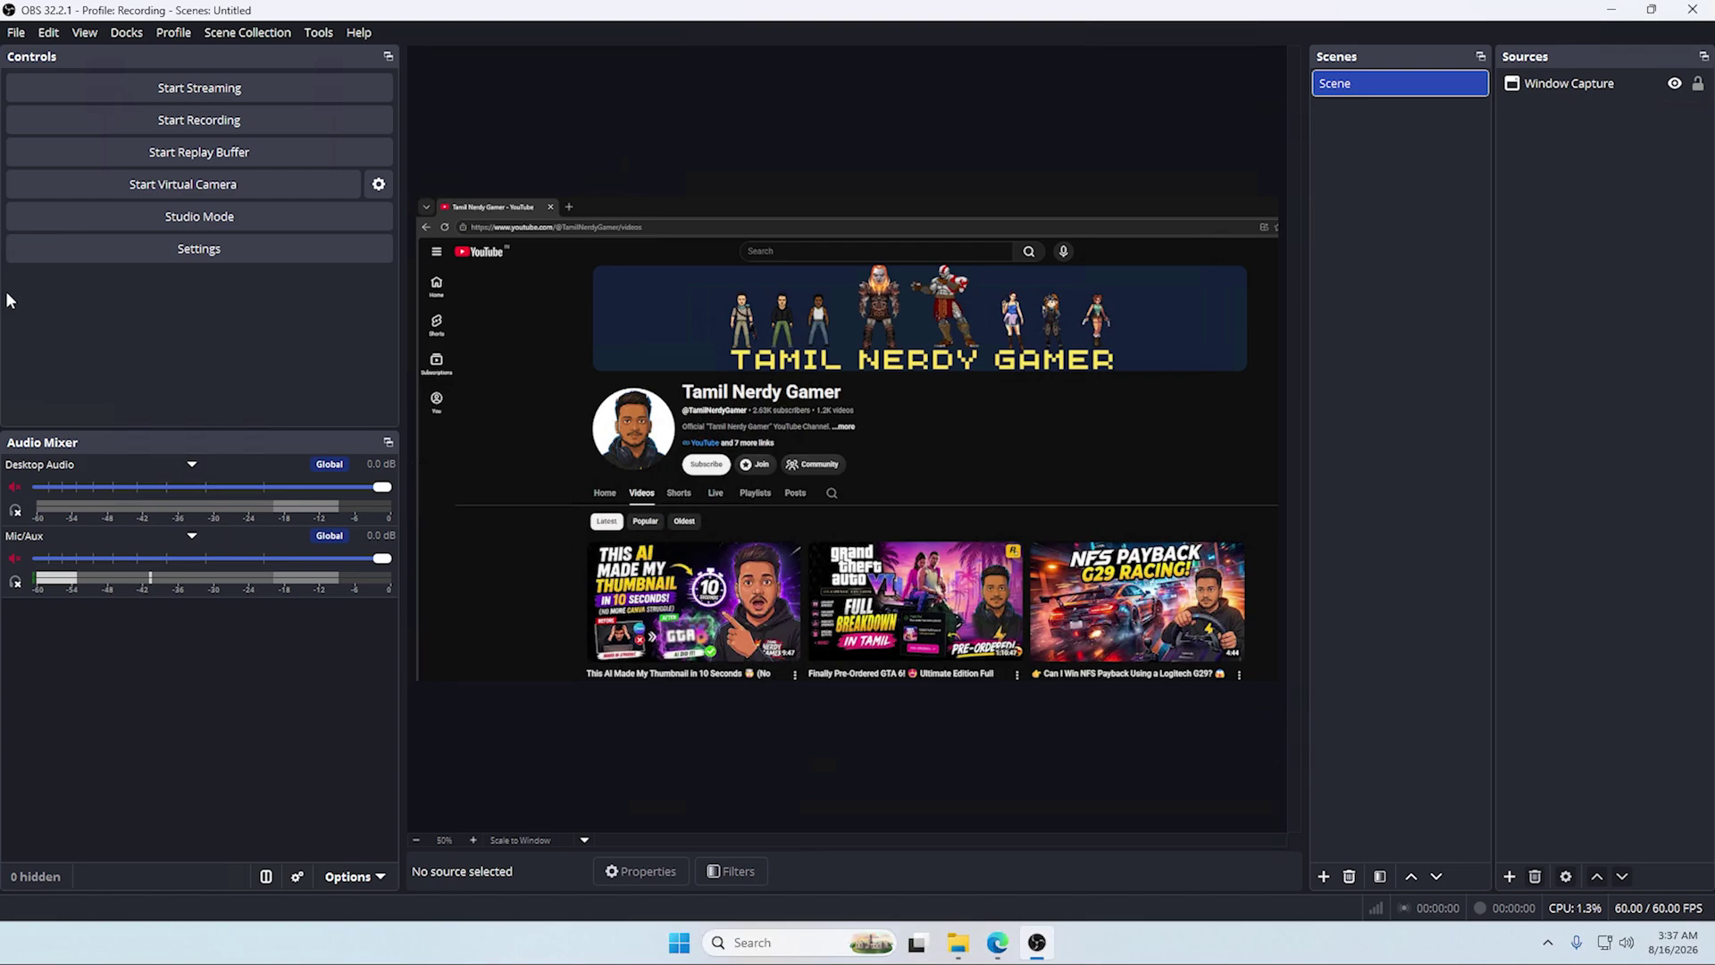
right_click(1345, 302)
left_click(1018, 181)
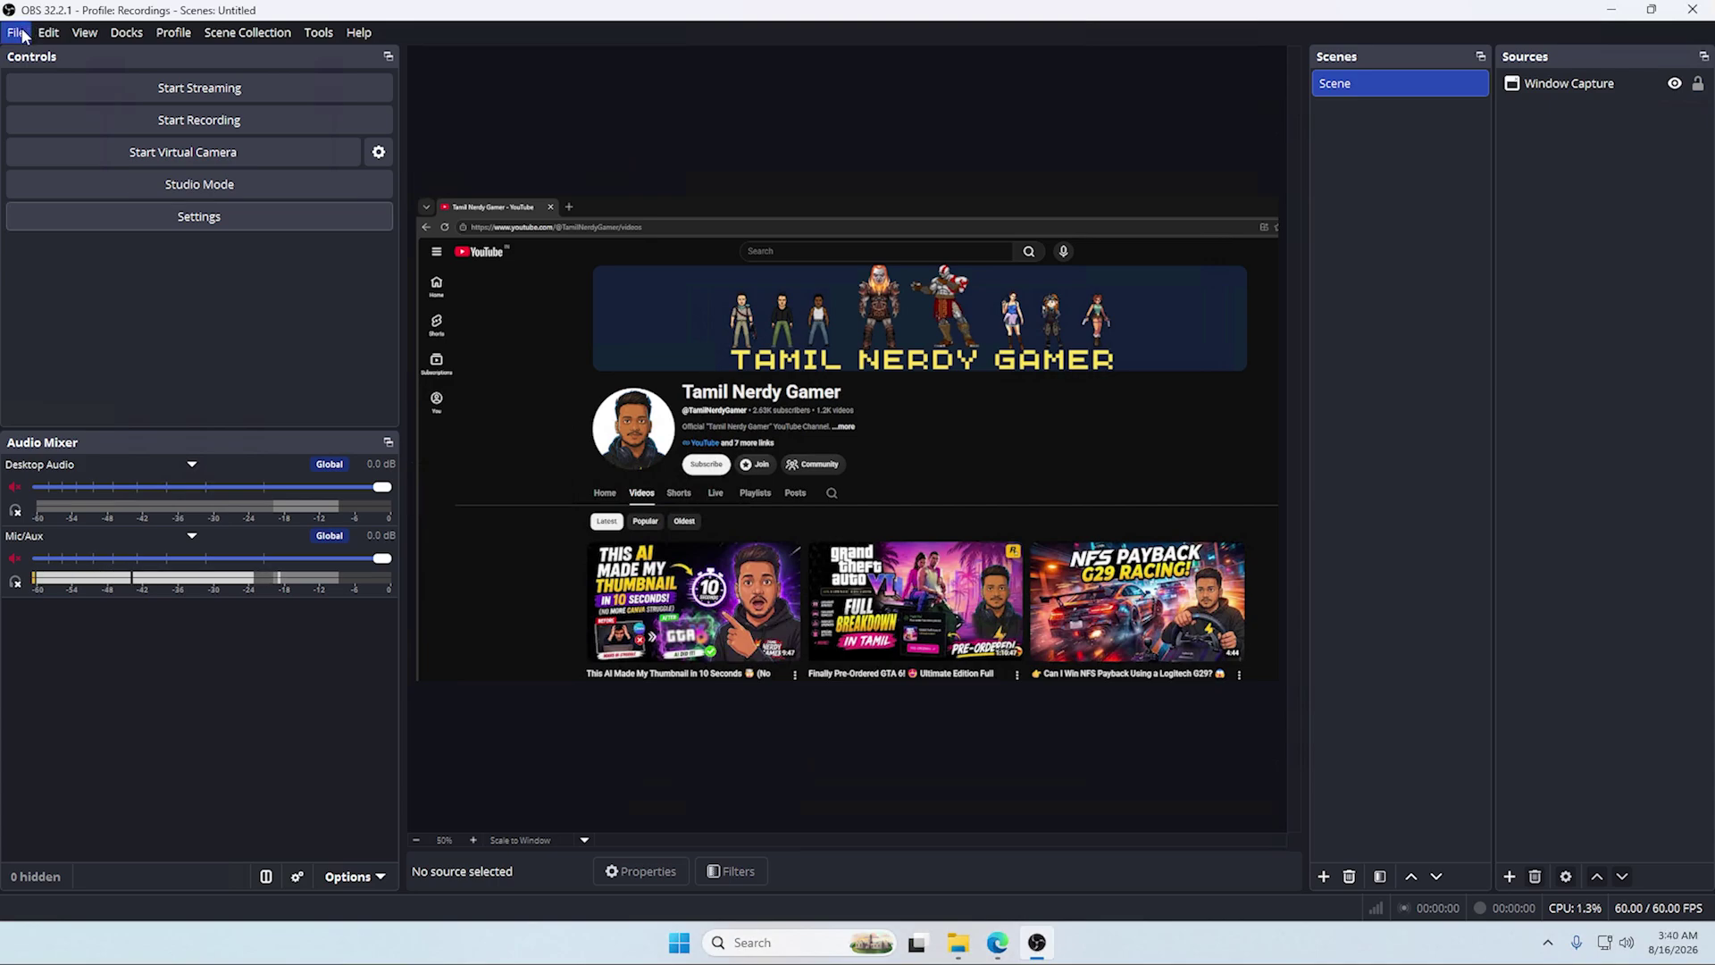
left_click(18, 33)
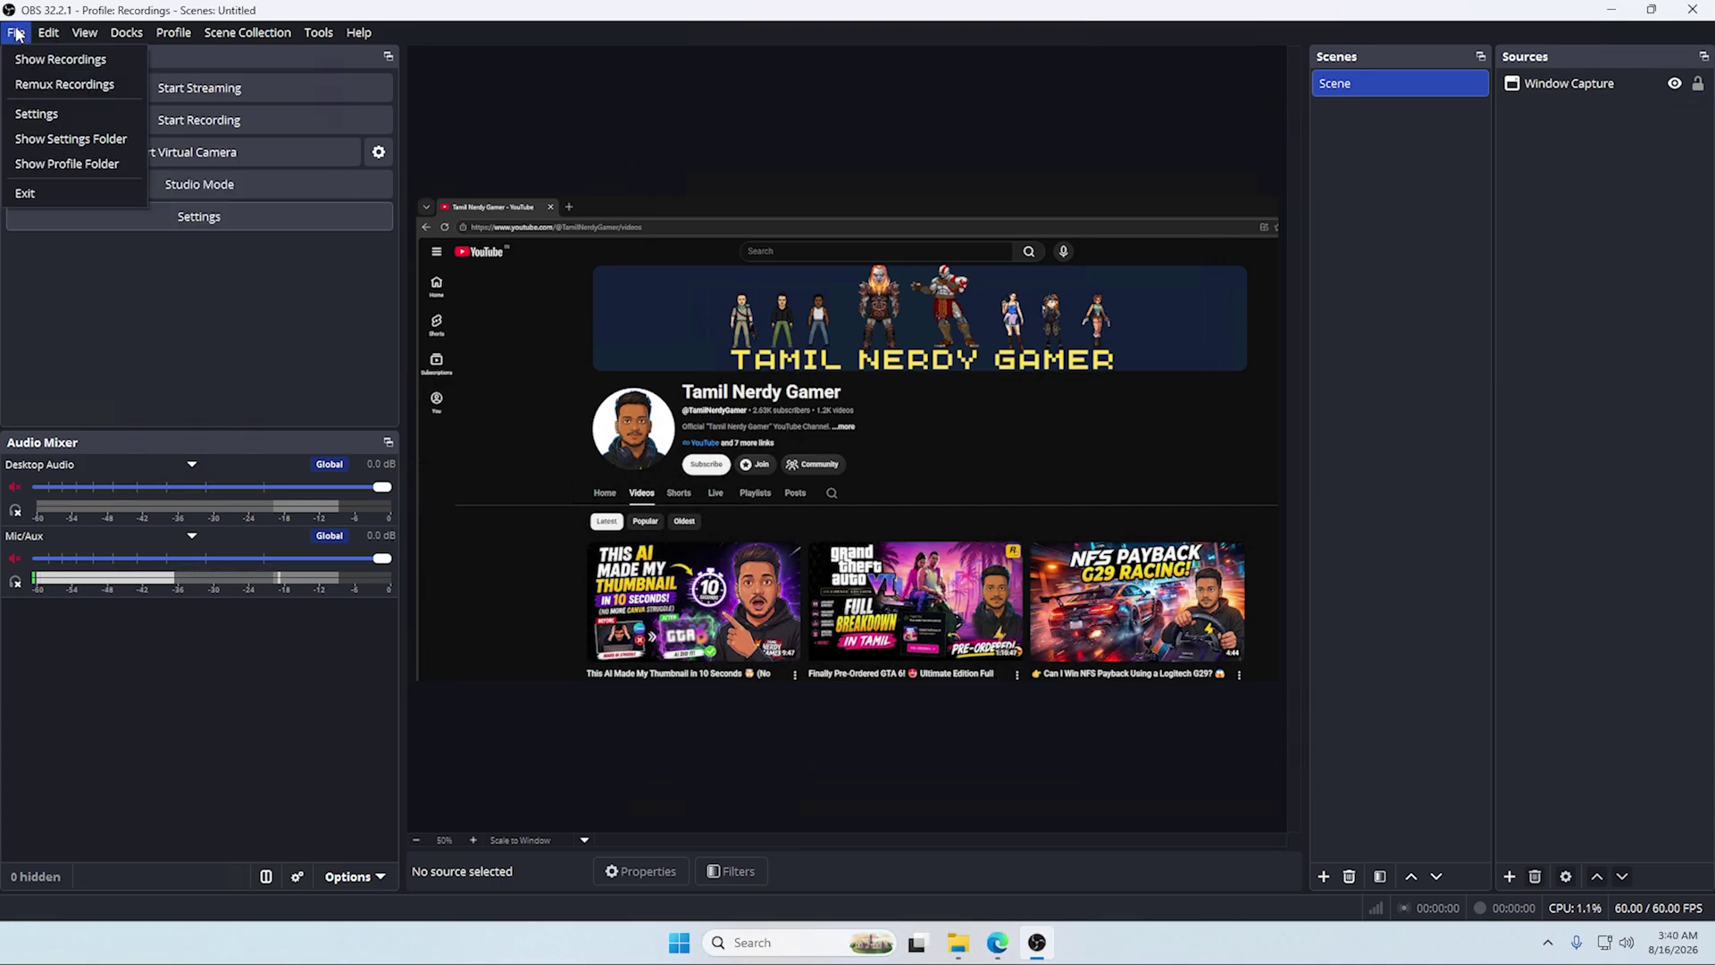
left_click(37, 86)
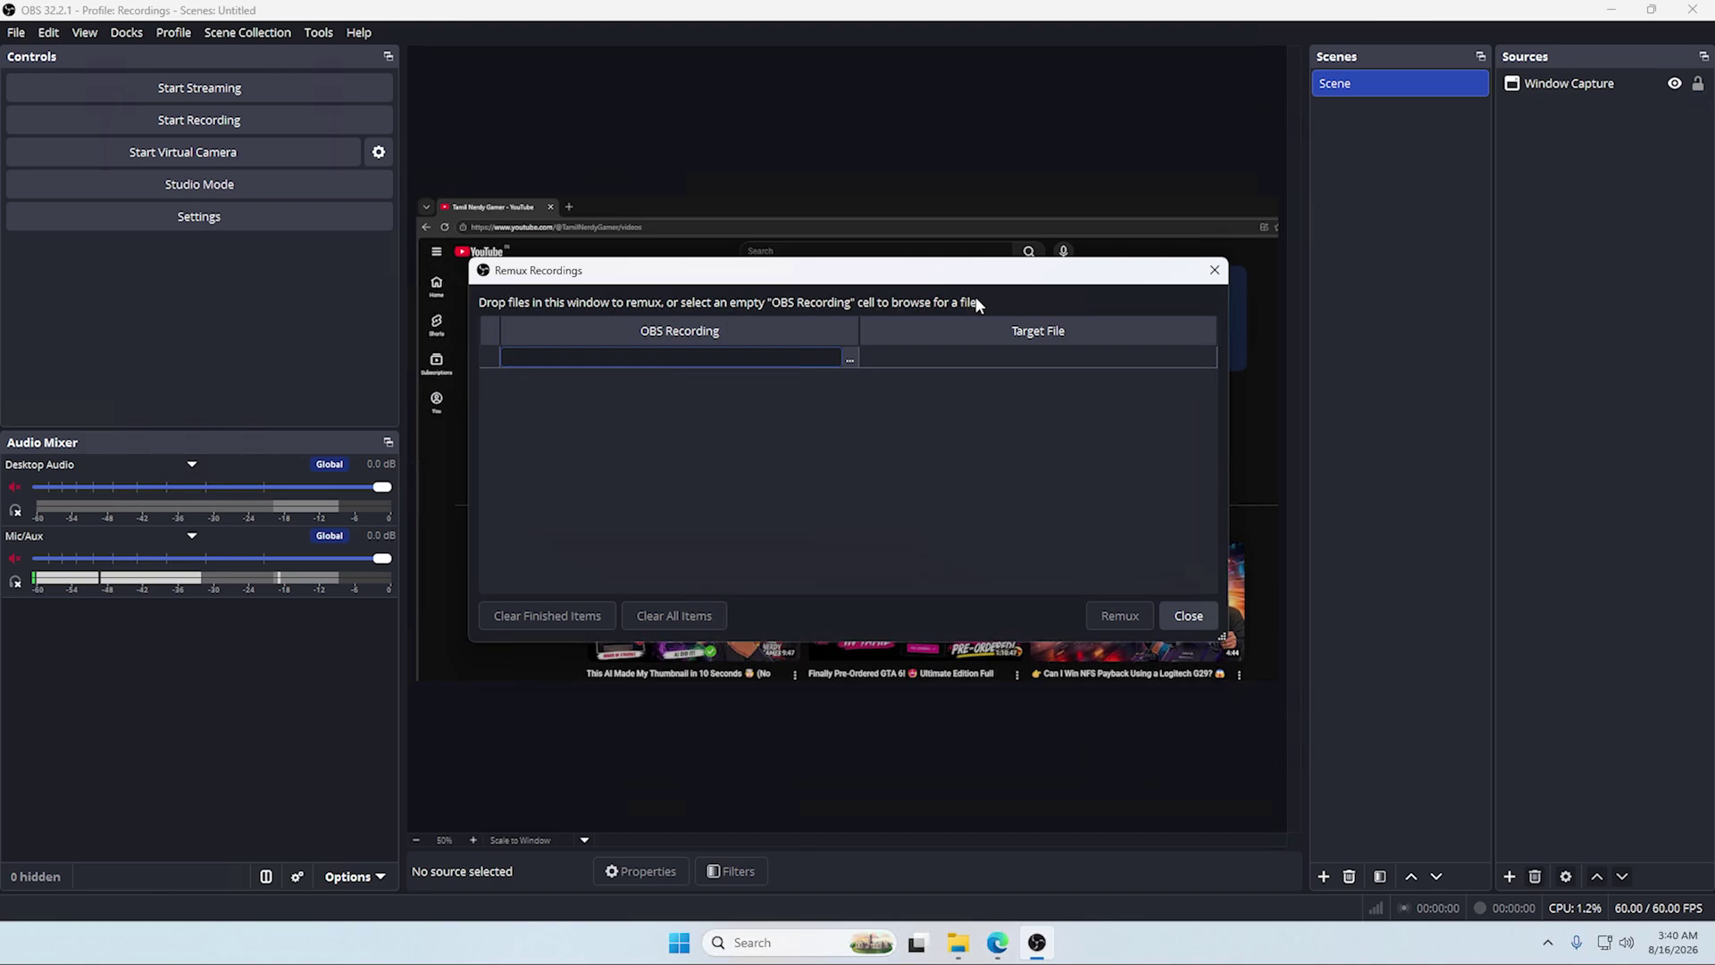
left_click(847, 356)
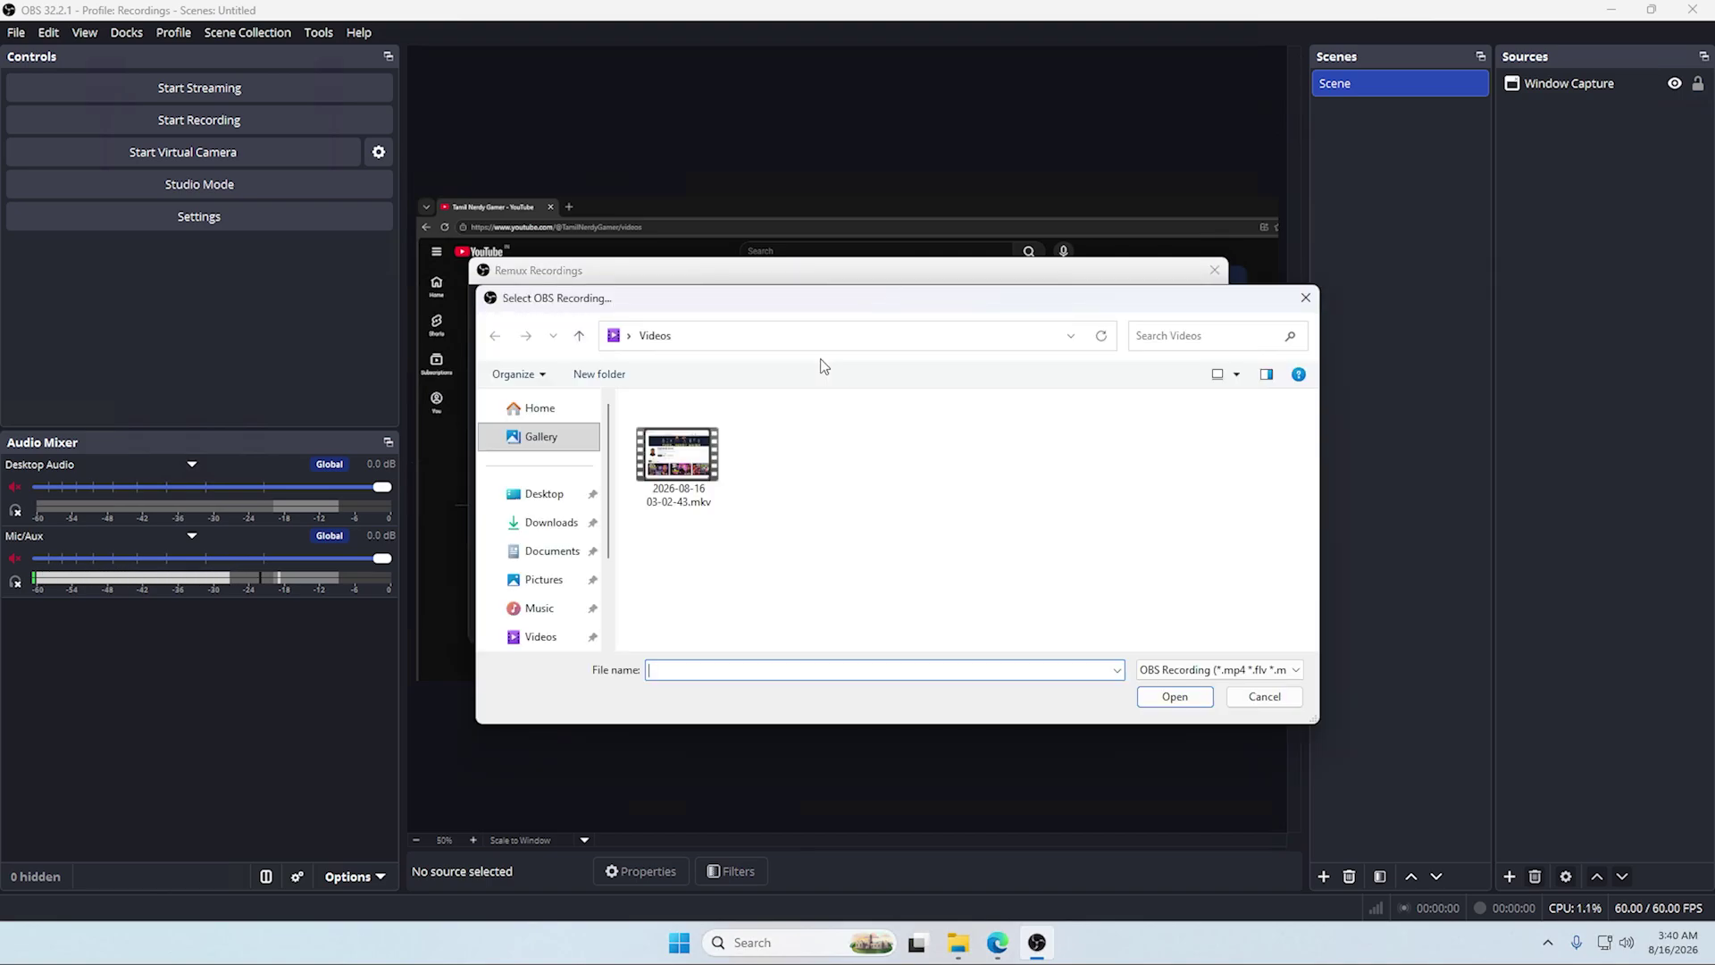
left_click(692, 471)
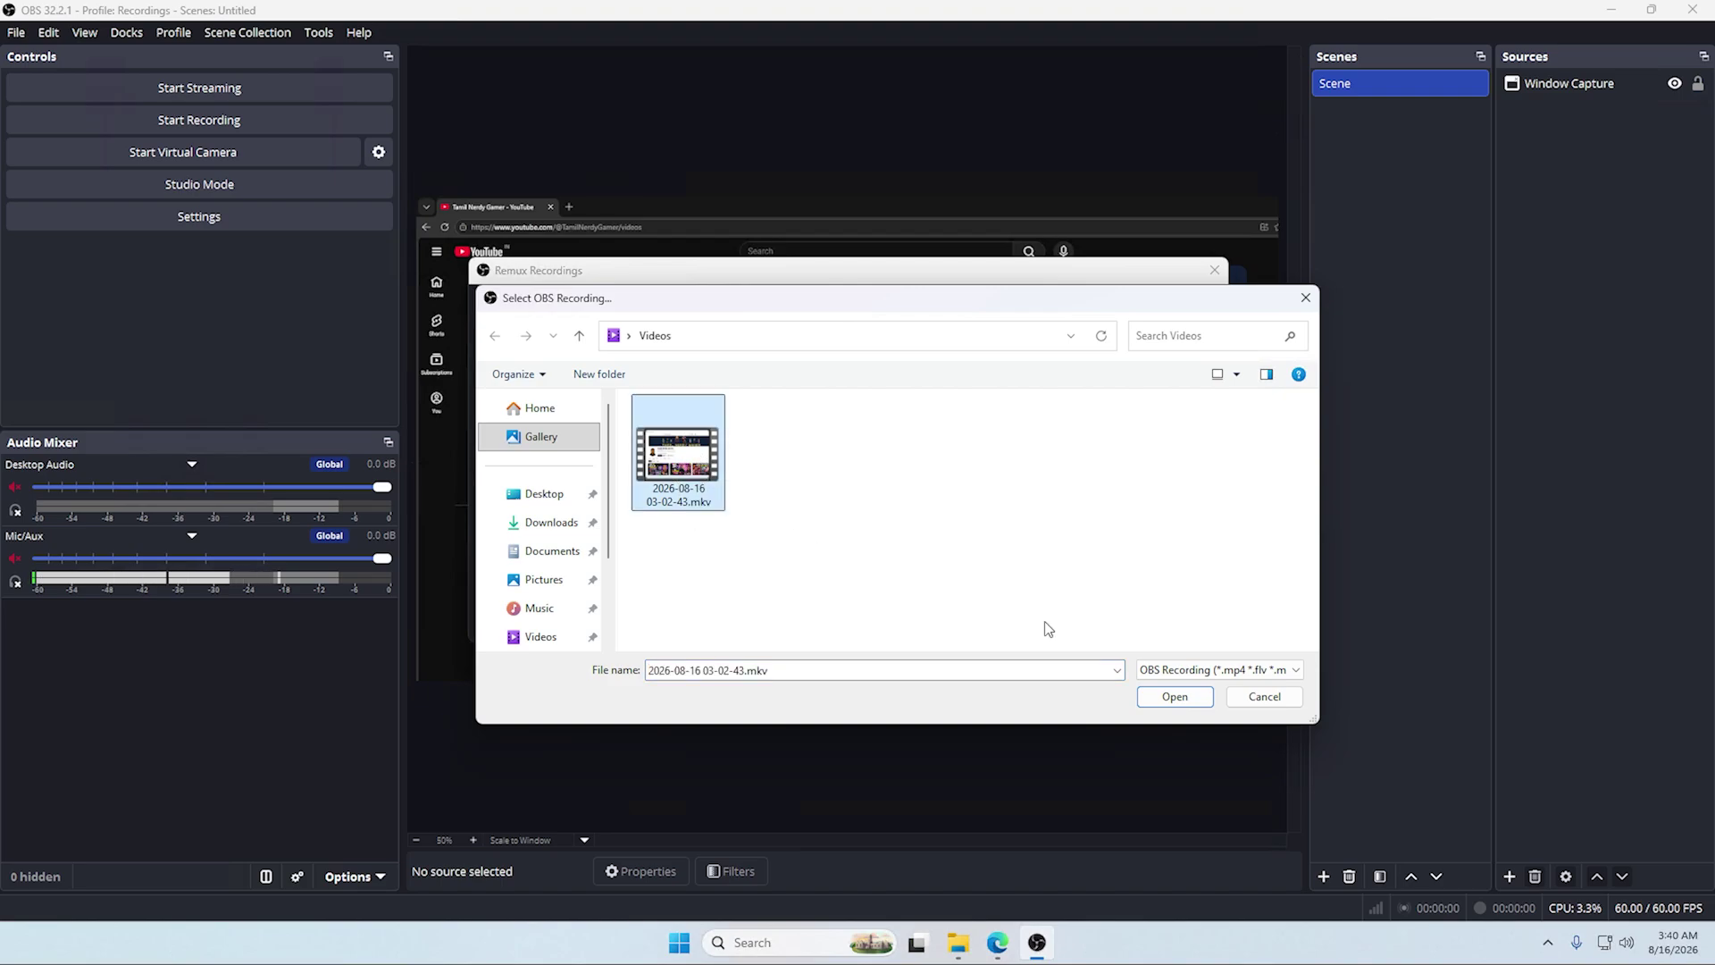
left_click(1175, 697)
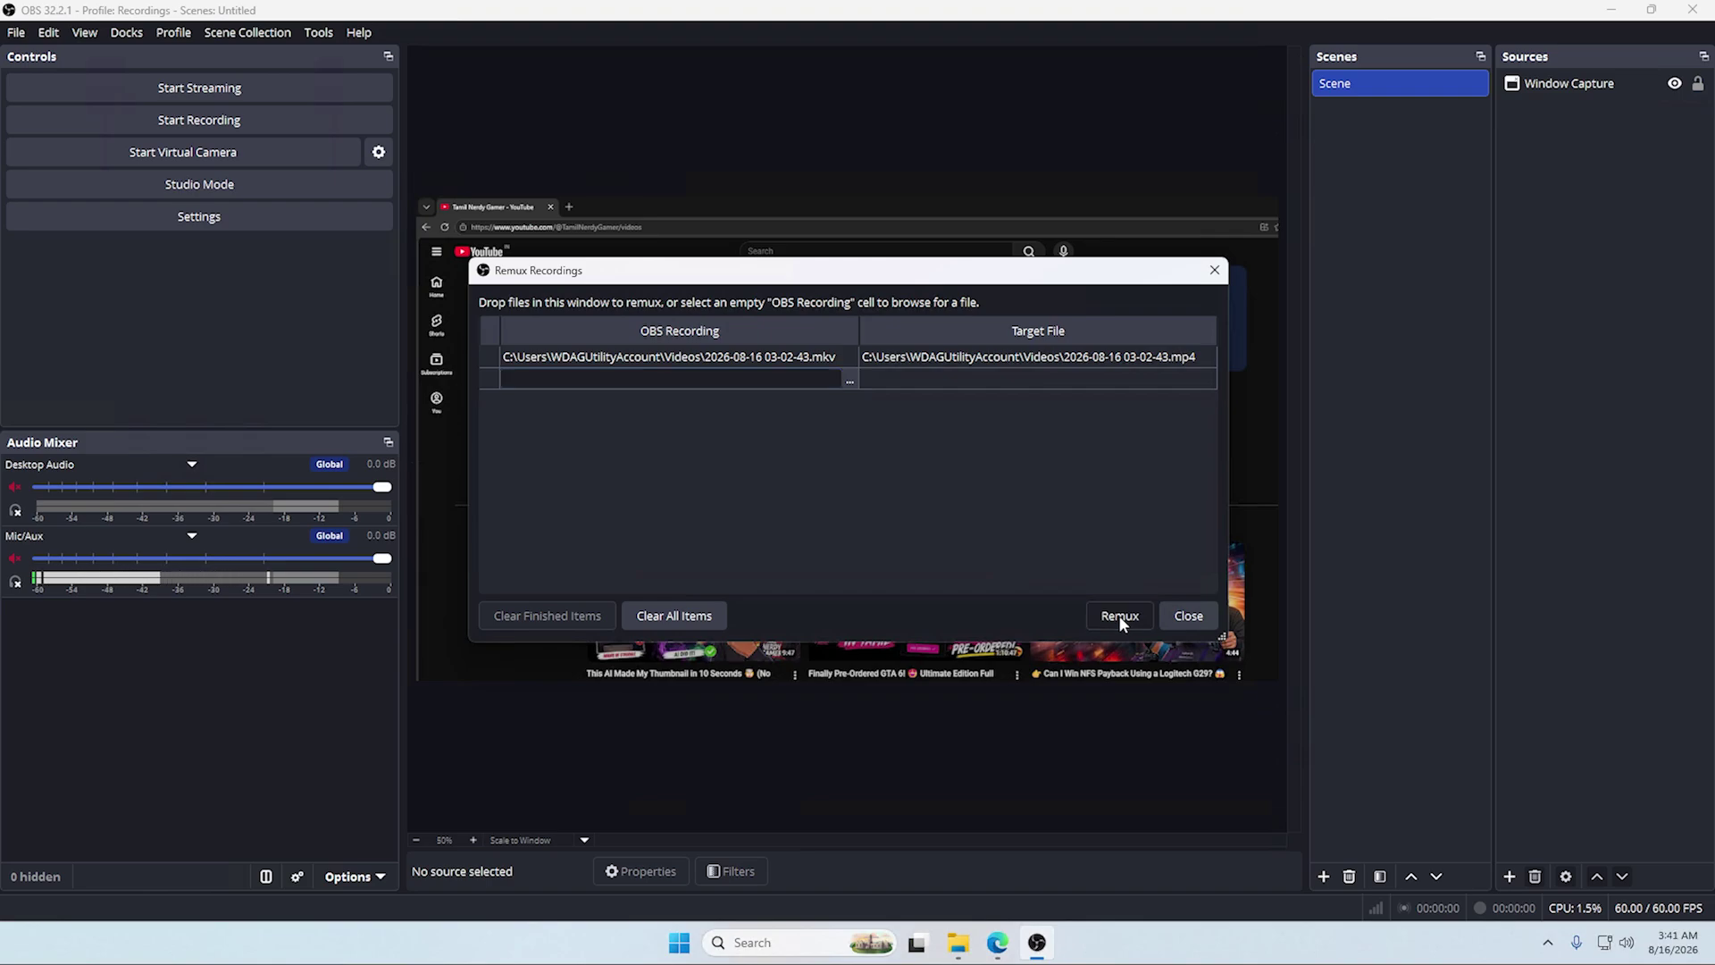
left_click(1119, 615)
left_click(892, 478)
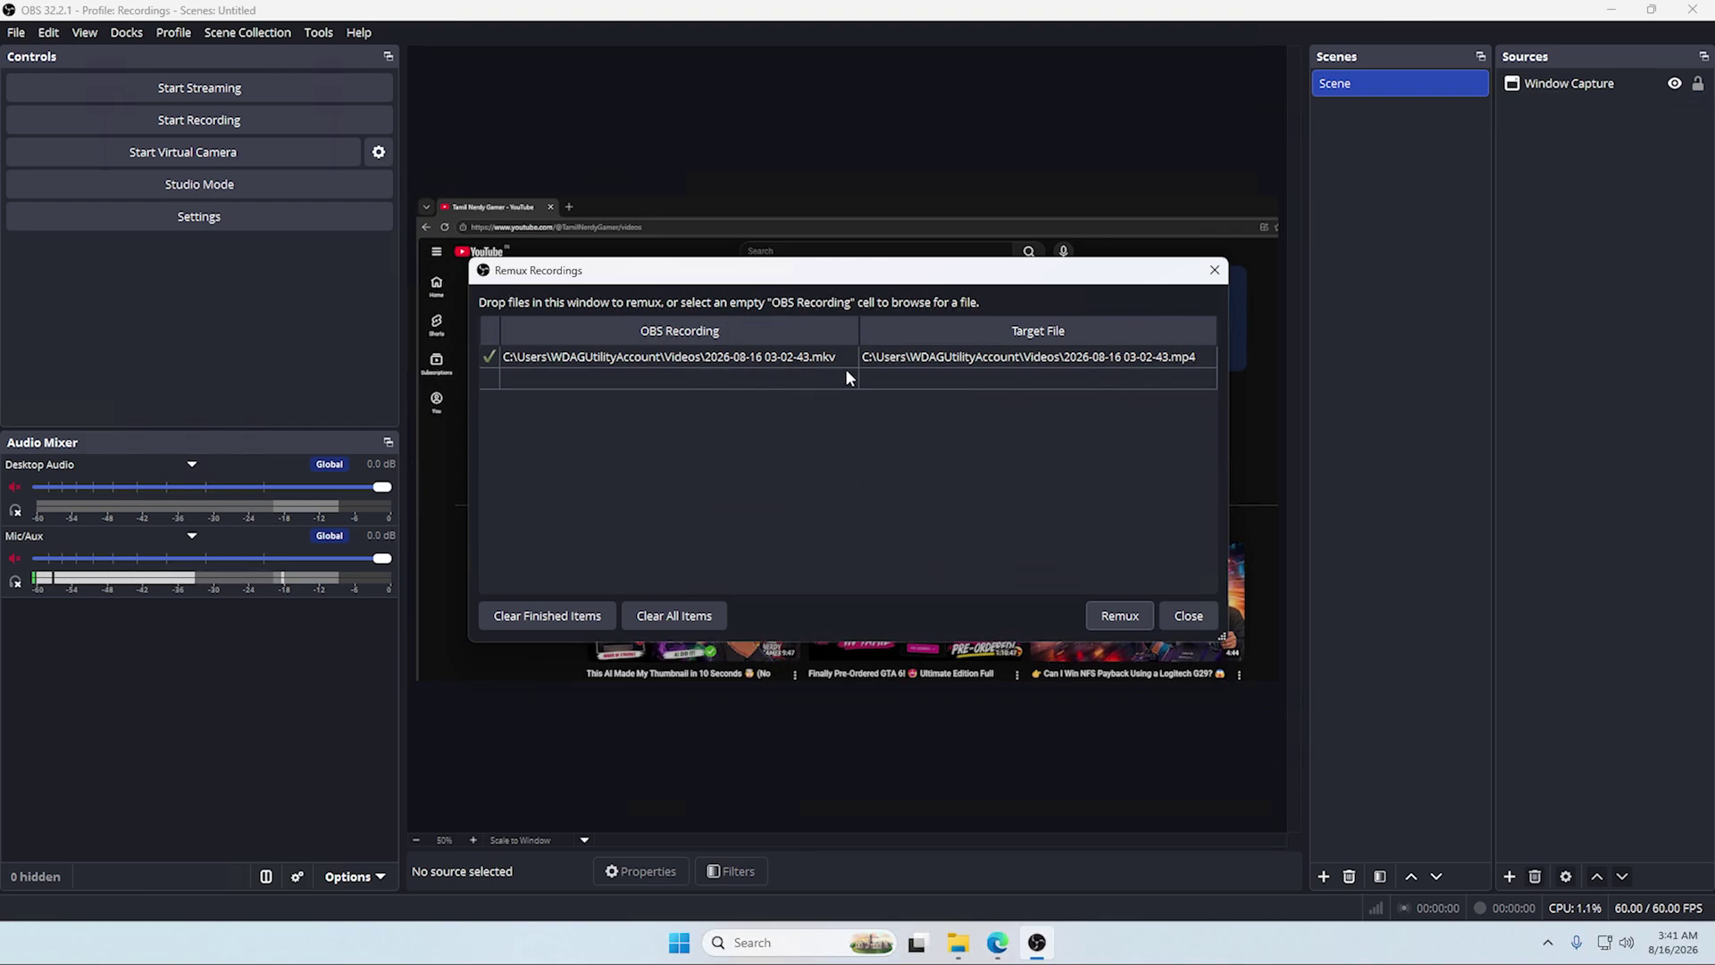
Switch to File Explorer, check the MKV and MP4 versions of the recording in the Videos folder, and return to OBS.
left_click(959, 943)
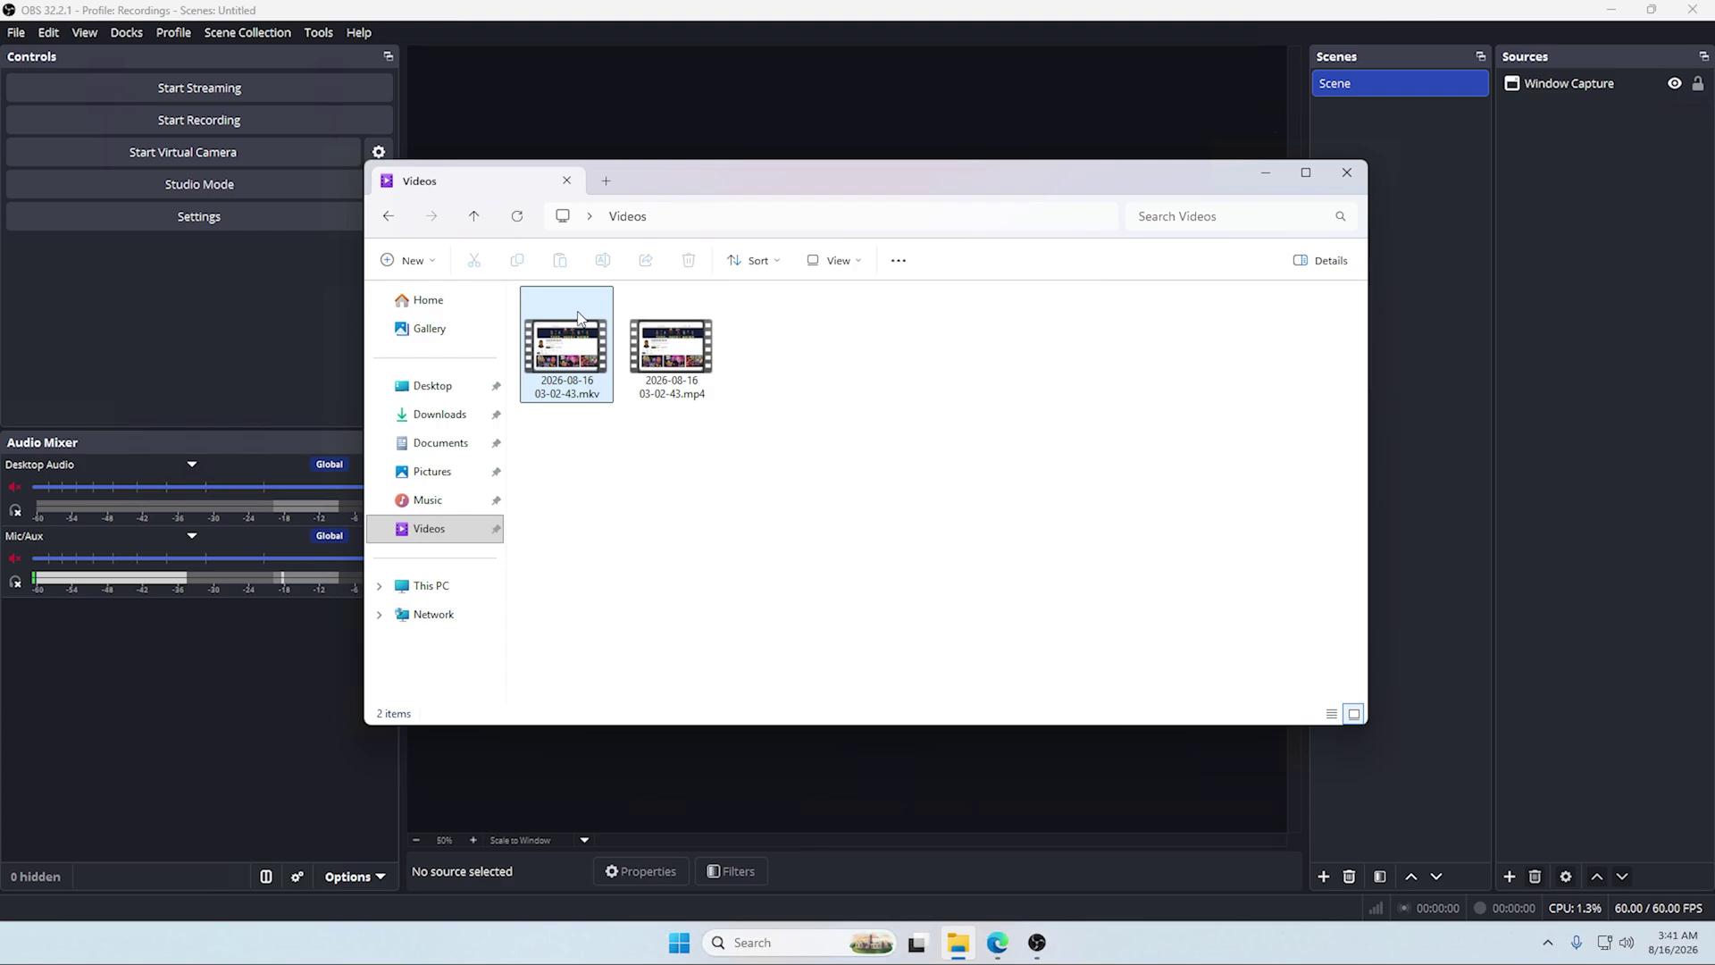
left_click(554, 386)
left_click(645, 439)
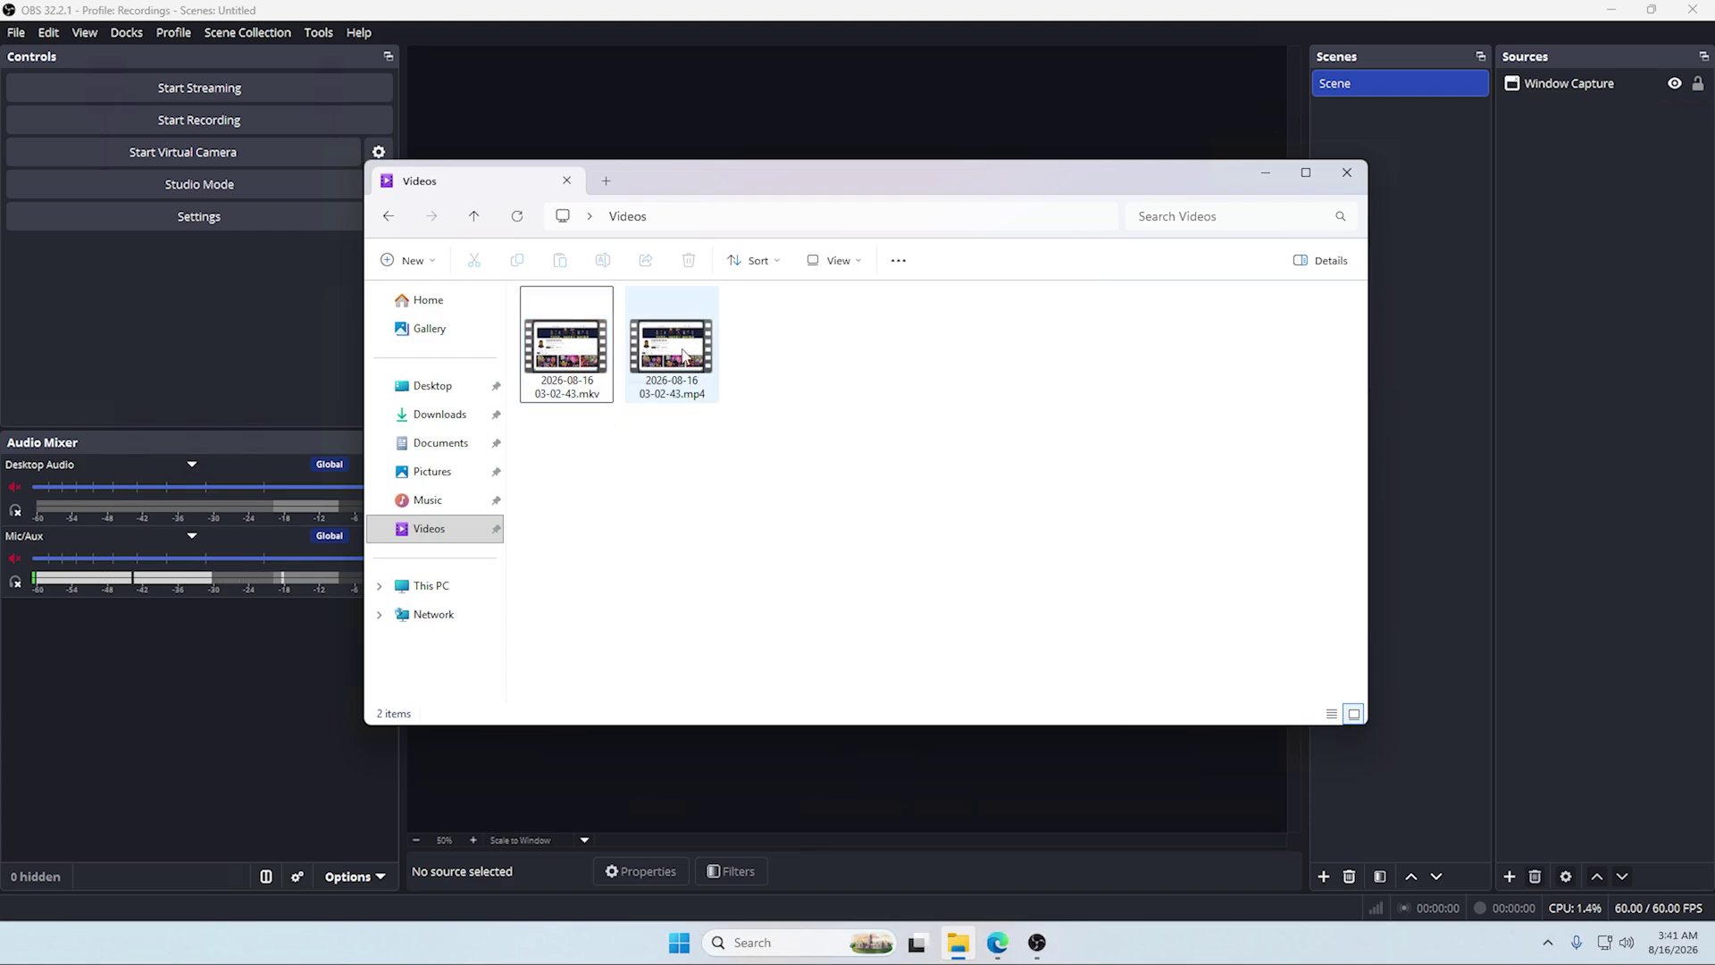
left_click(698, 386)
key("alt+Tab")
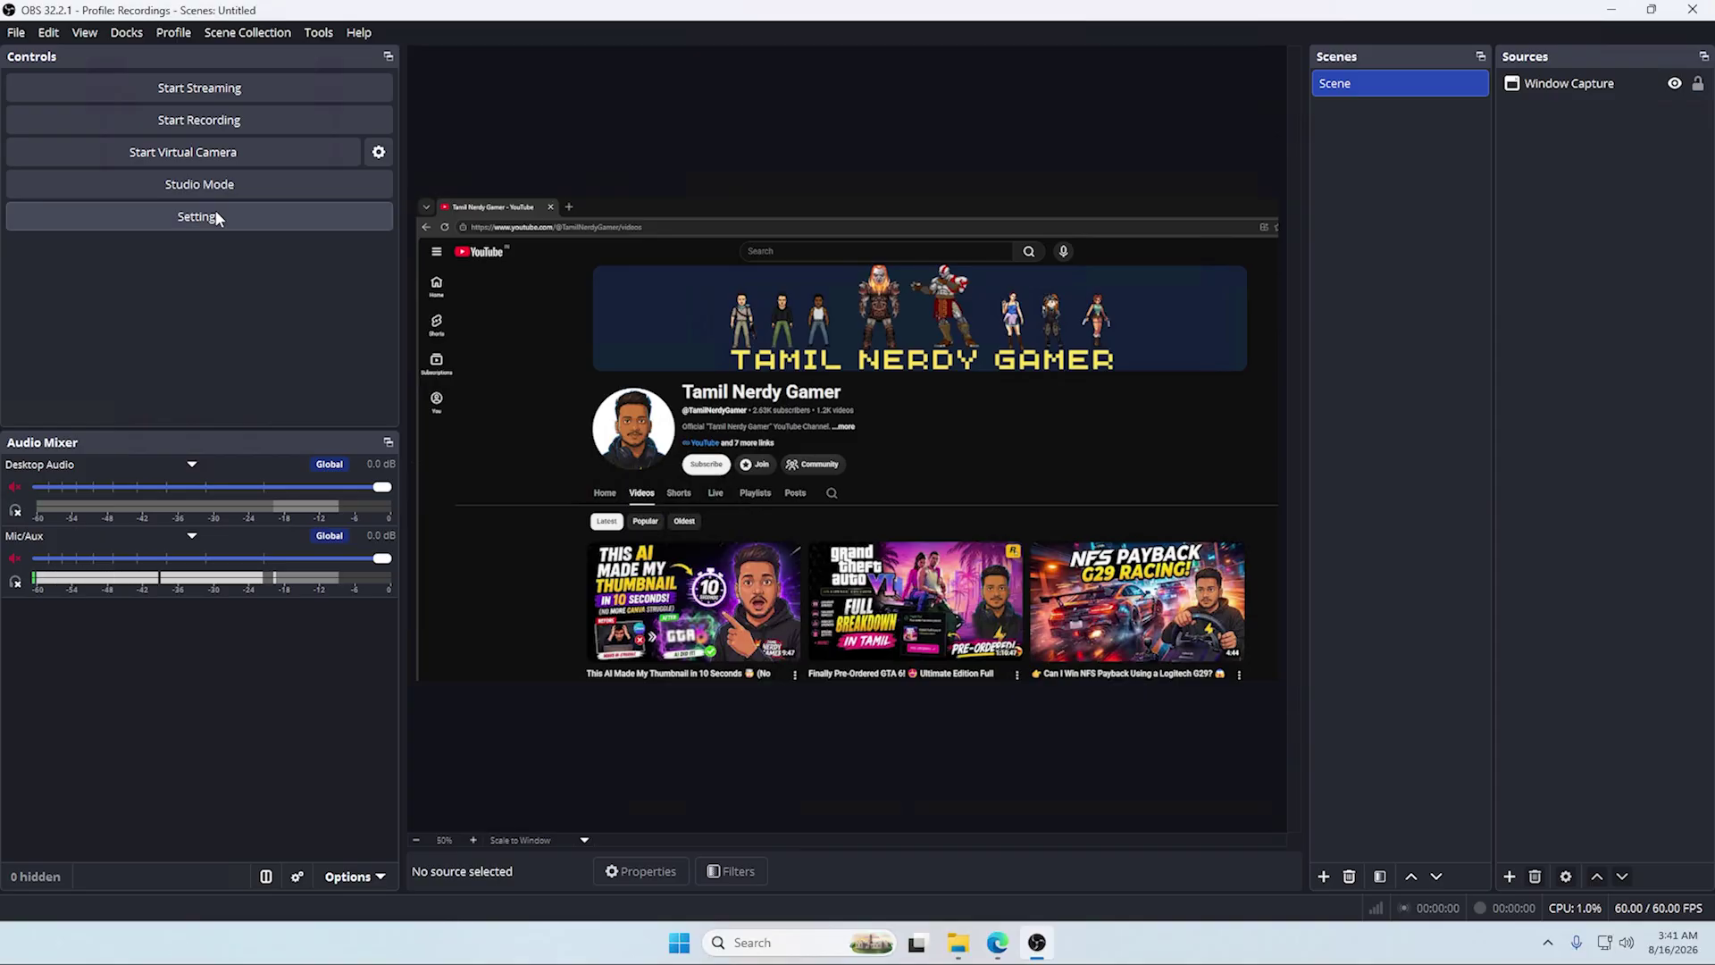
Enable the replay buffer in the output settings with a maximum replay time of 60 s and apply the change.
left_click(218, 218)
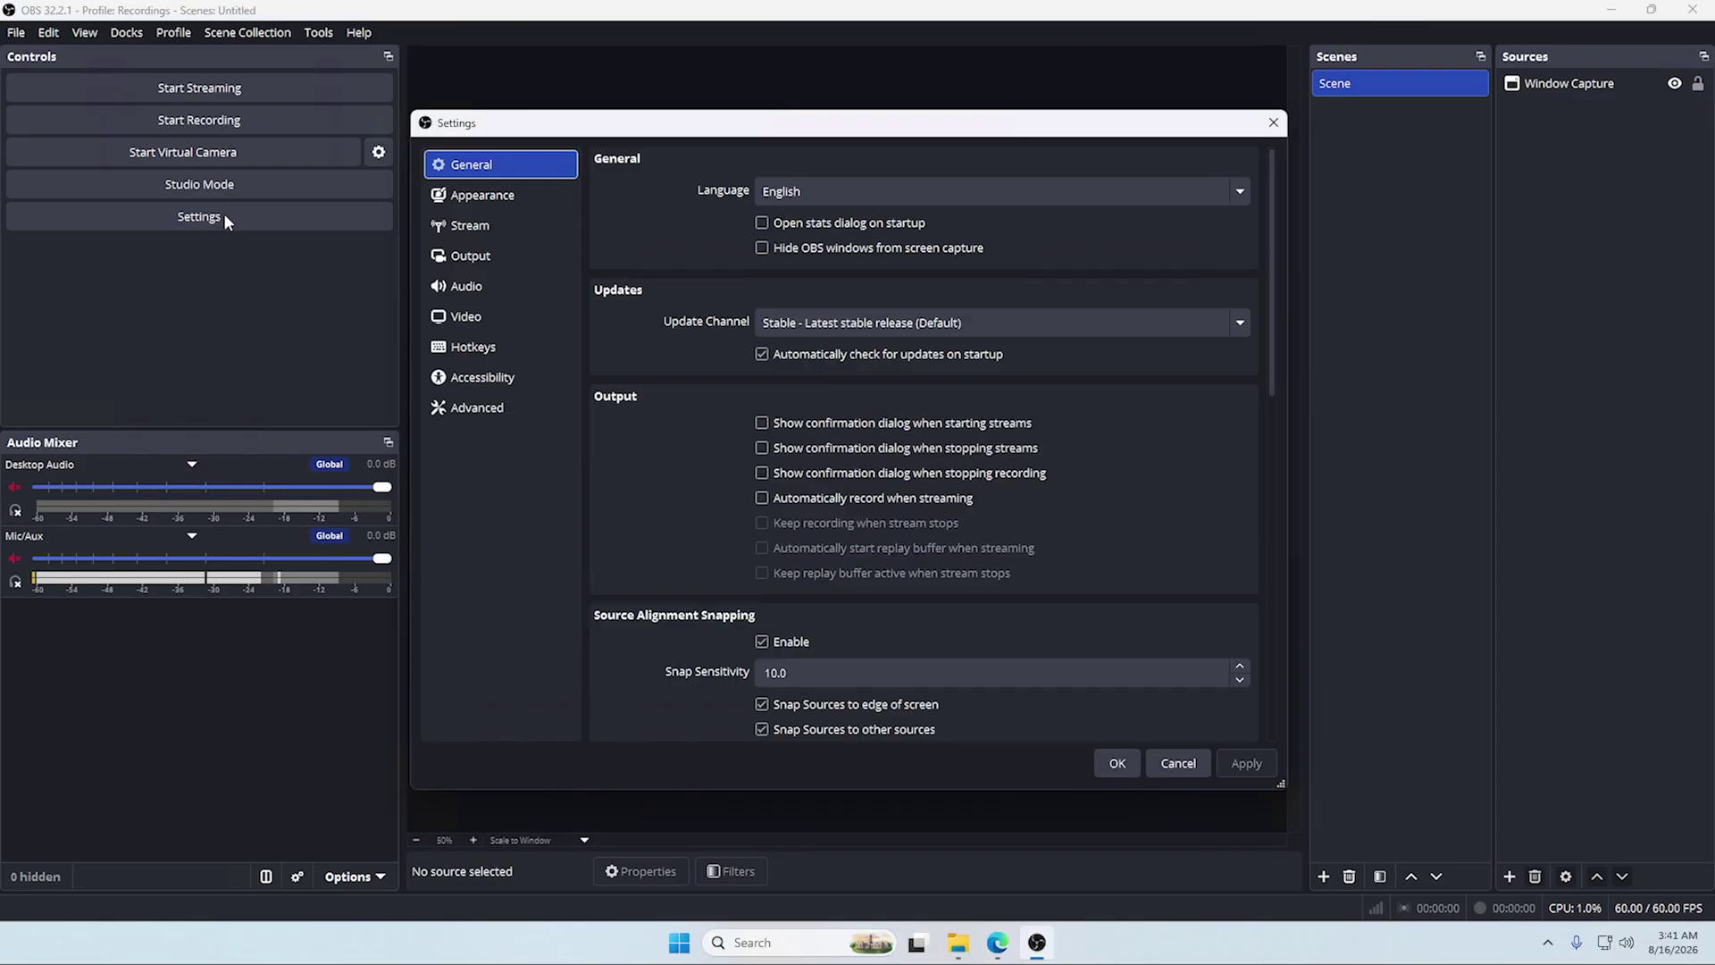
left_click(499, 261)
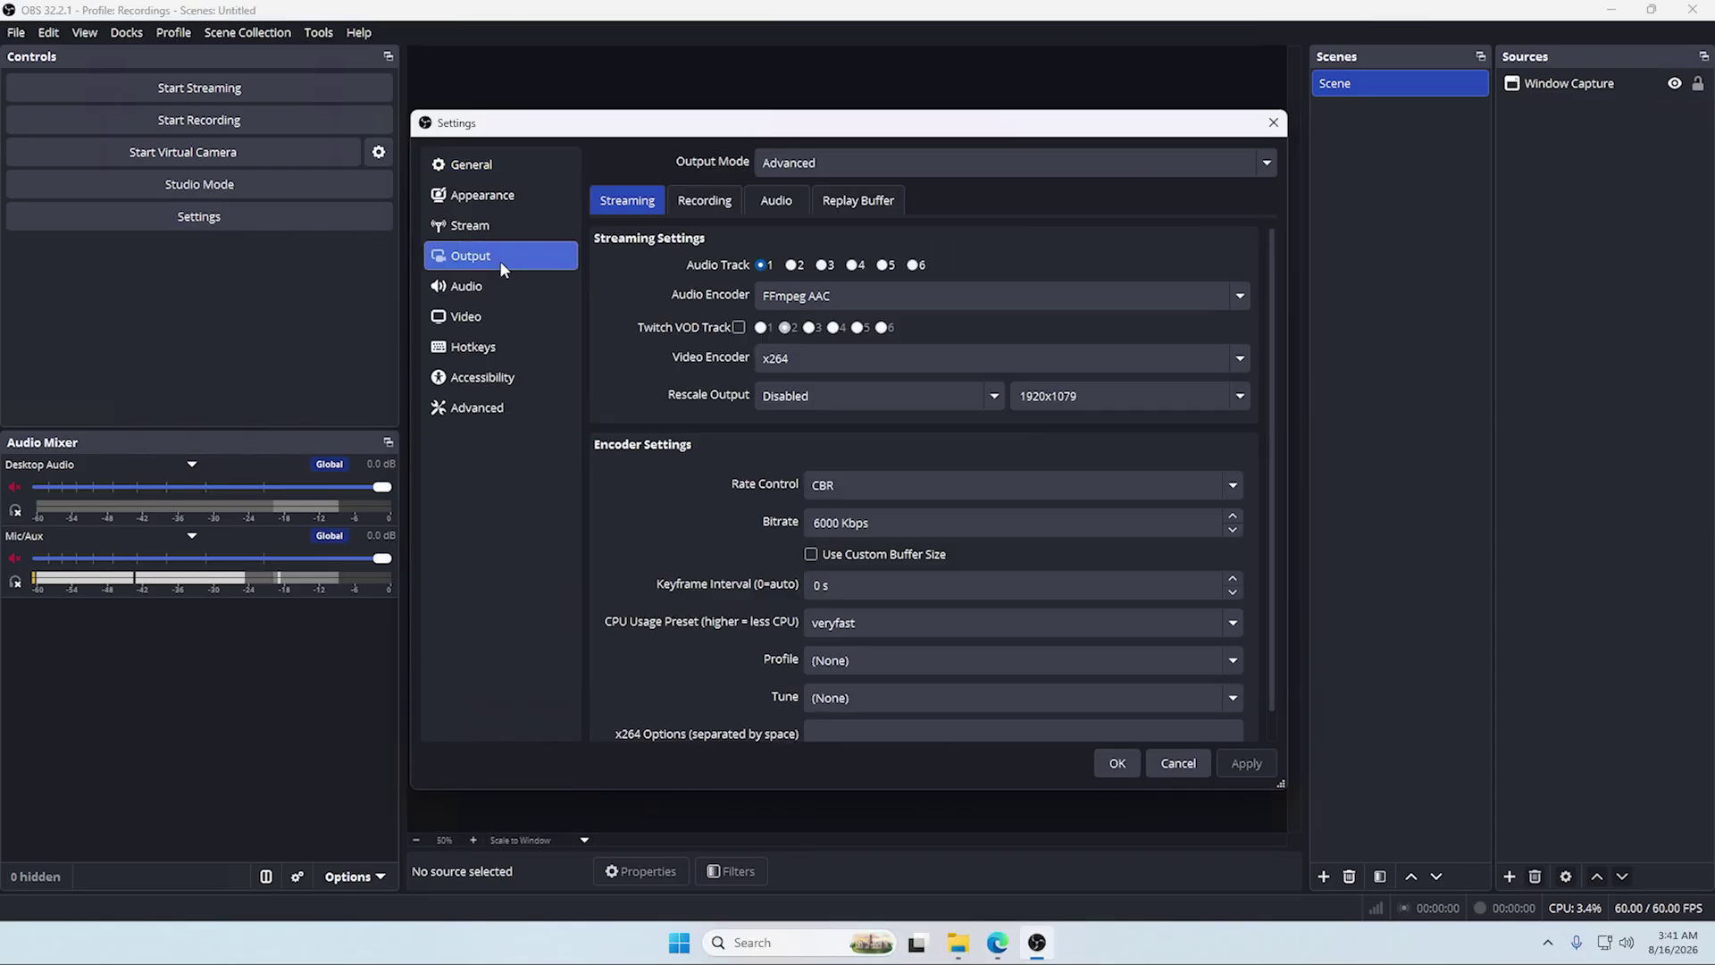
left_click(870, 202)
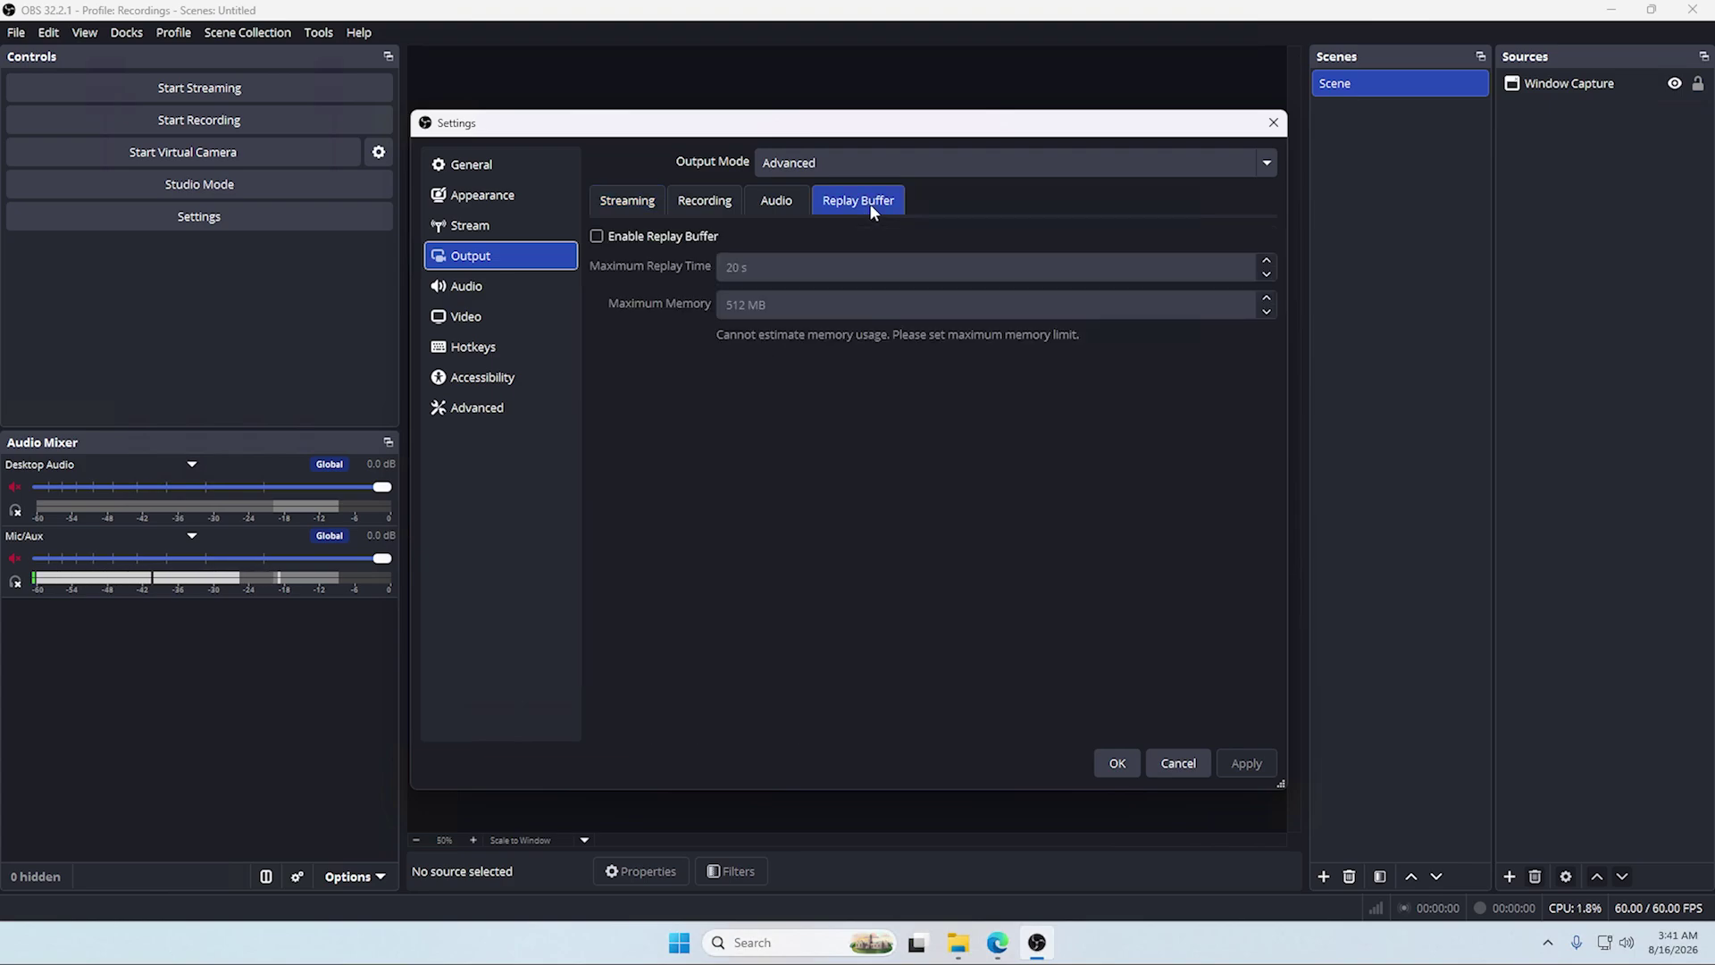
left_click(629, 232)
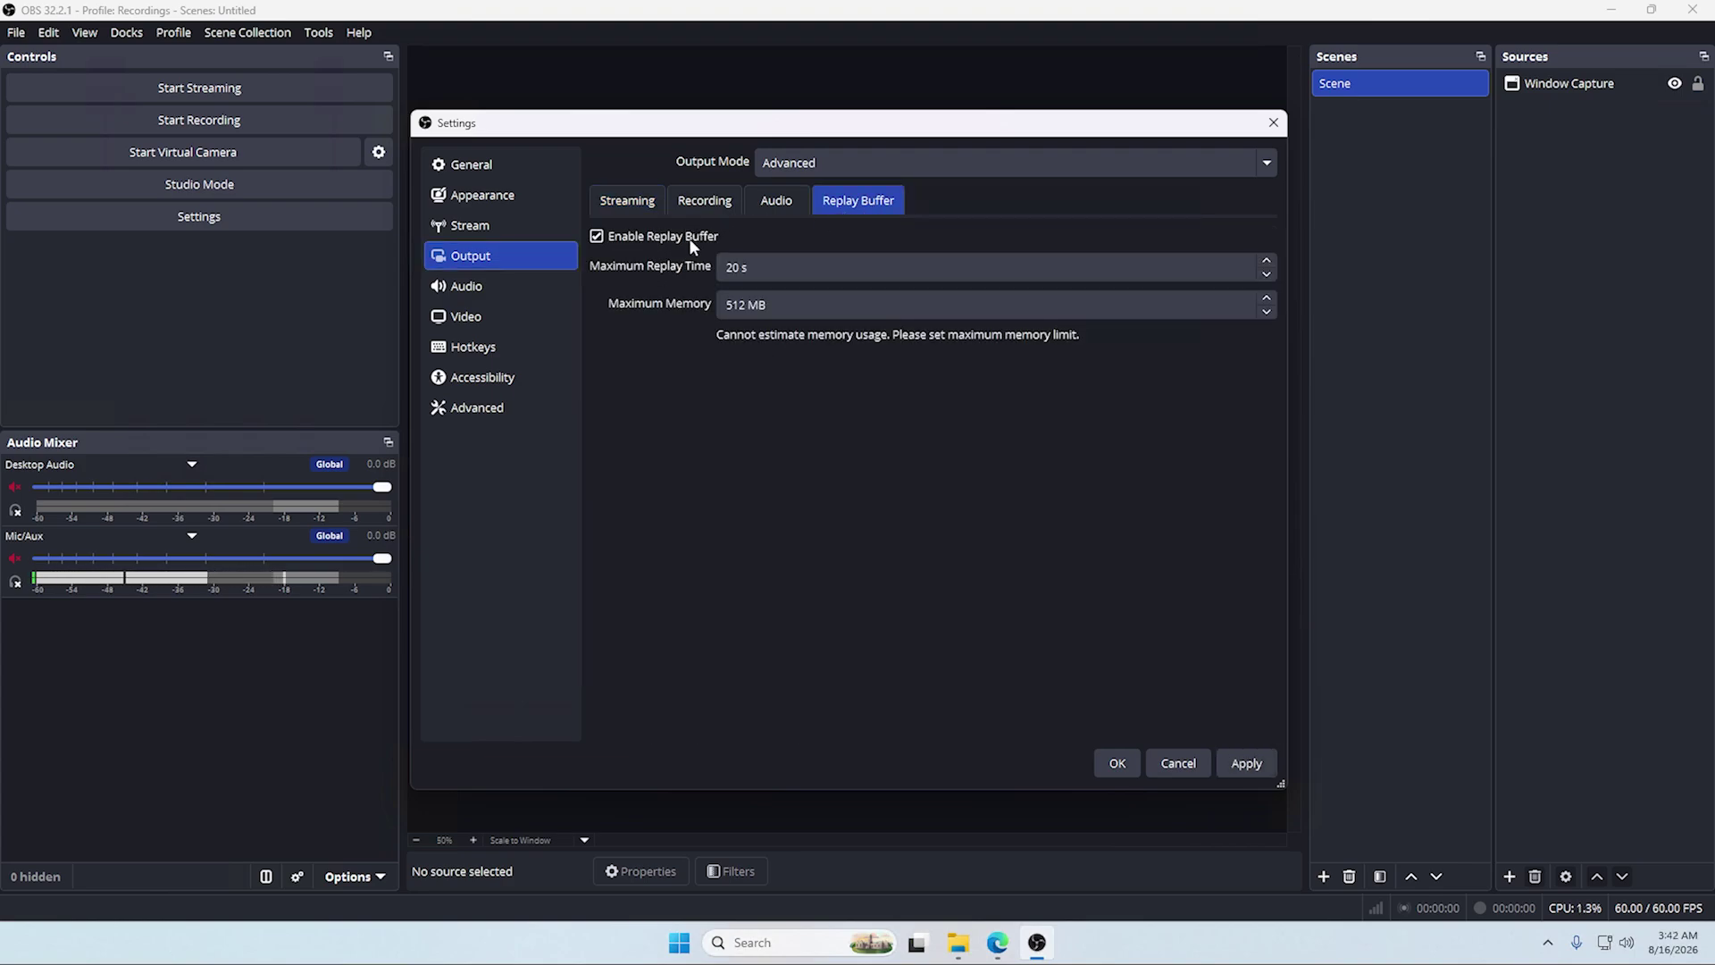
triple_click(738, 266)
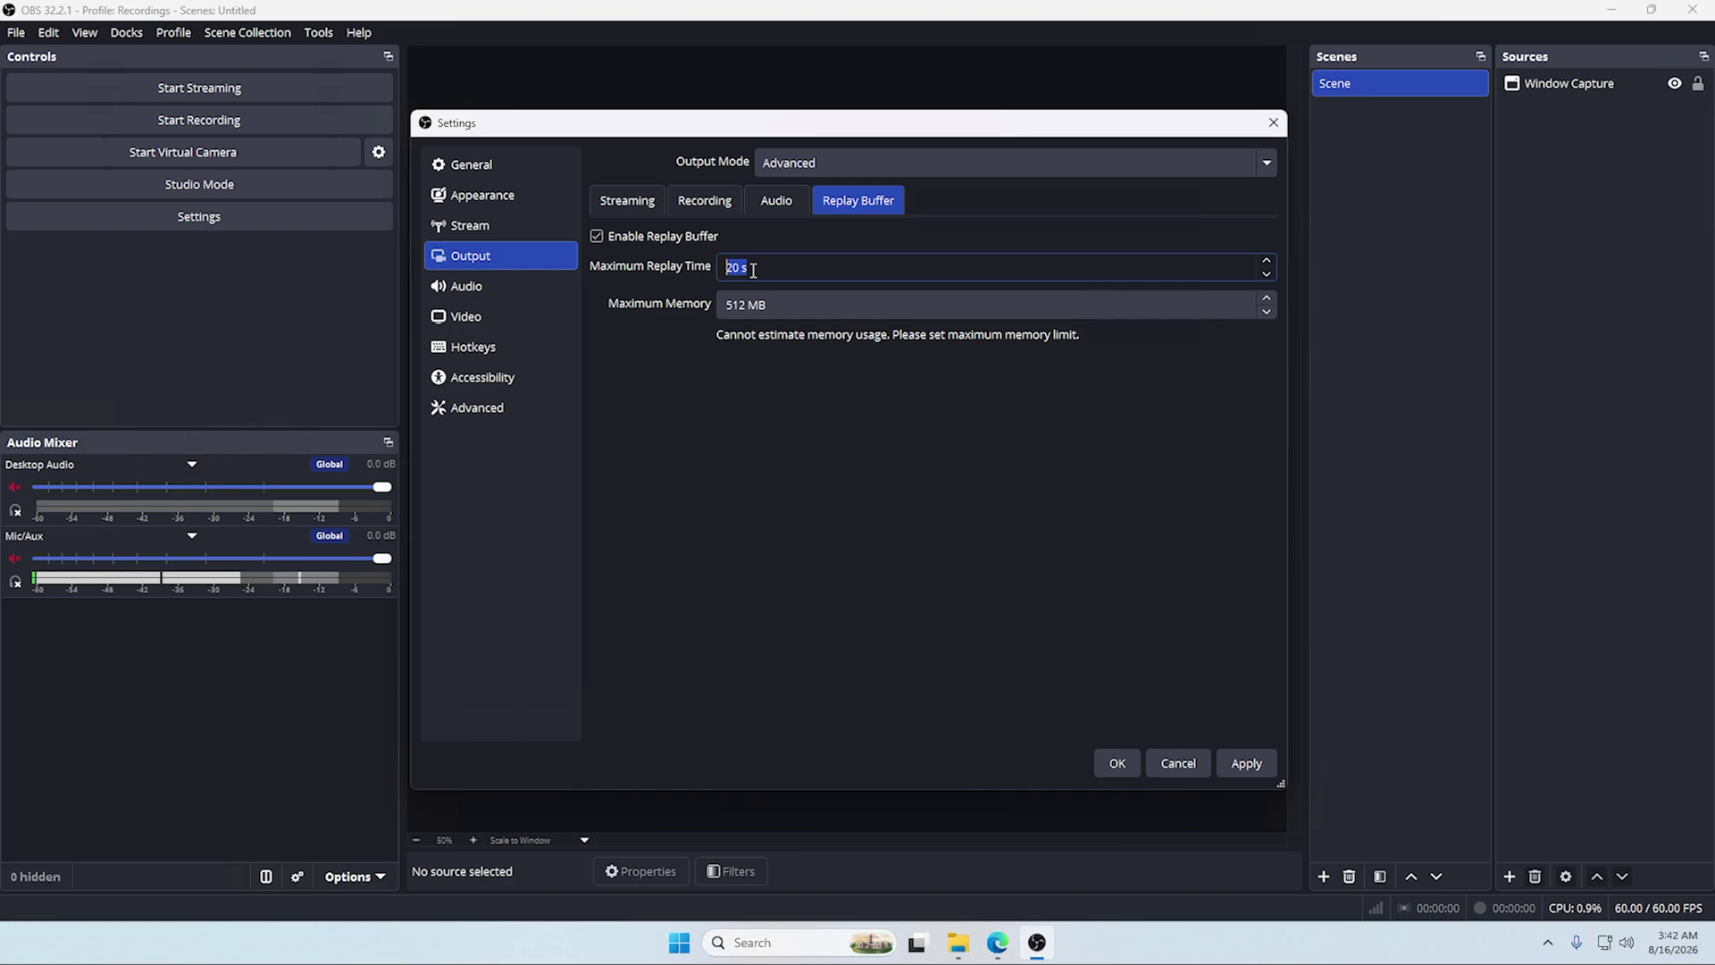
type("60")
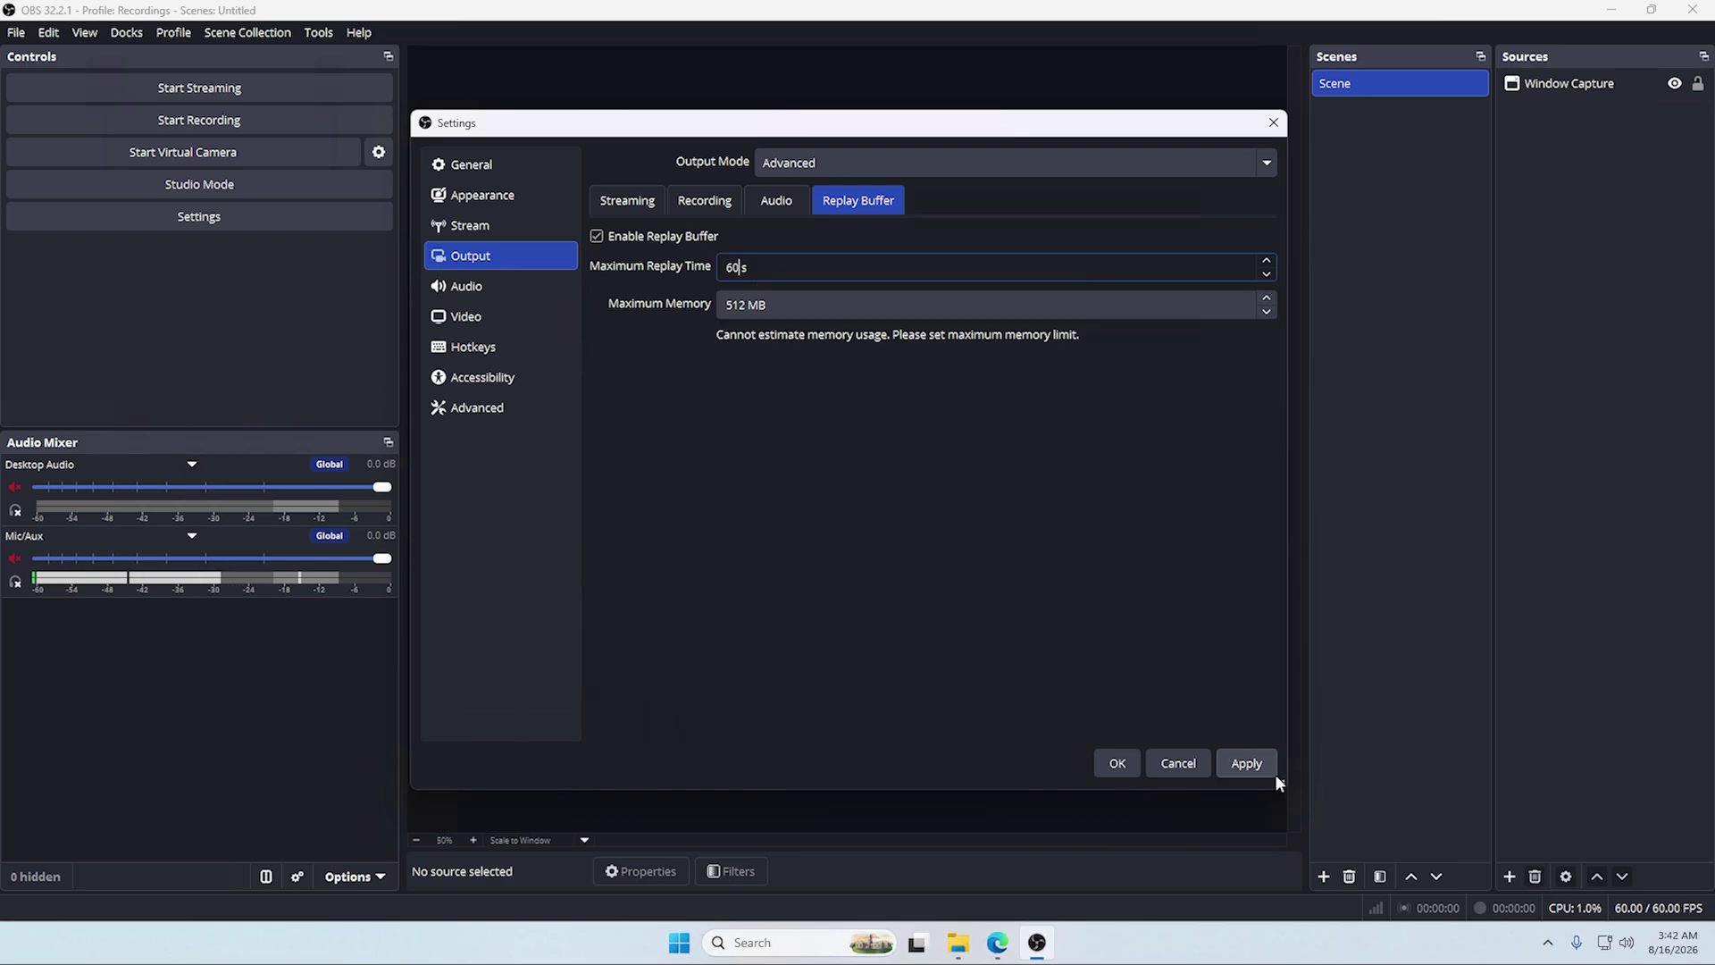
left_click(1248, 765)
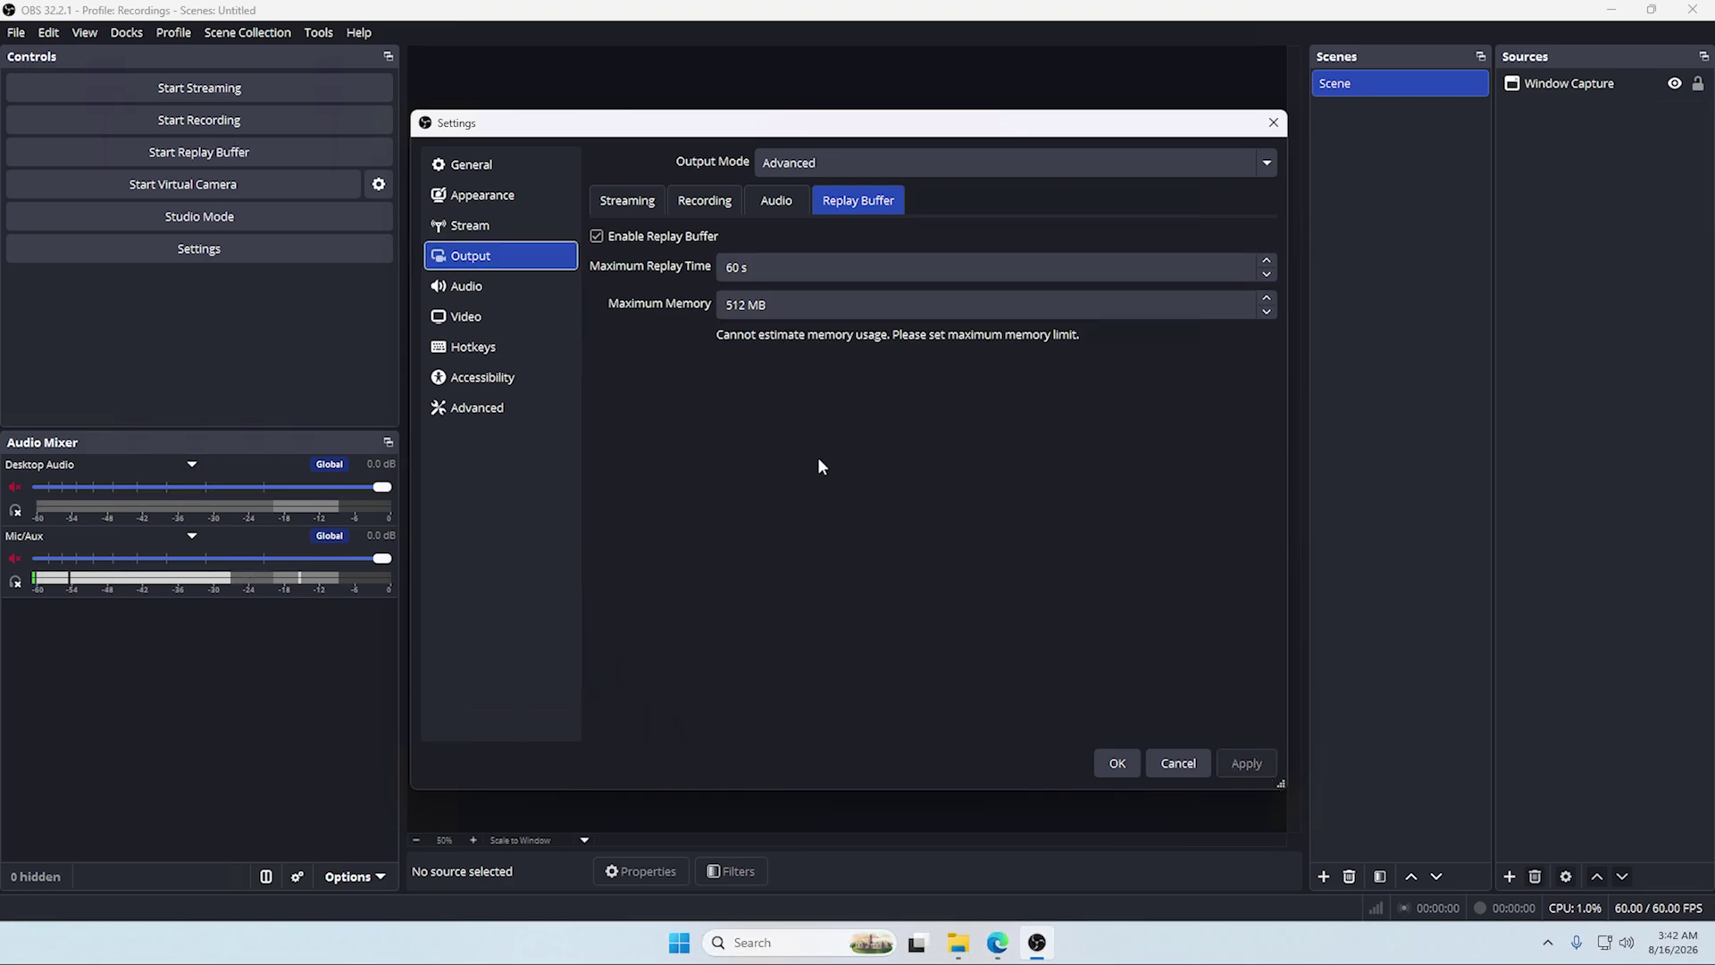
Filter the hotkeys by "replay", assign F8 to Save Replay, and accept the settings.
left_click(487, 349)
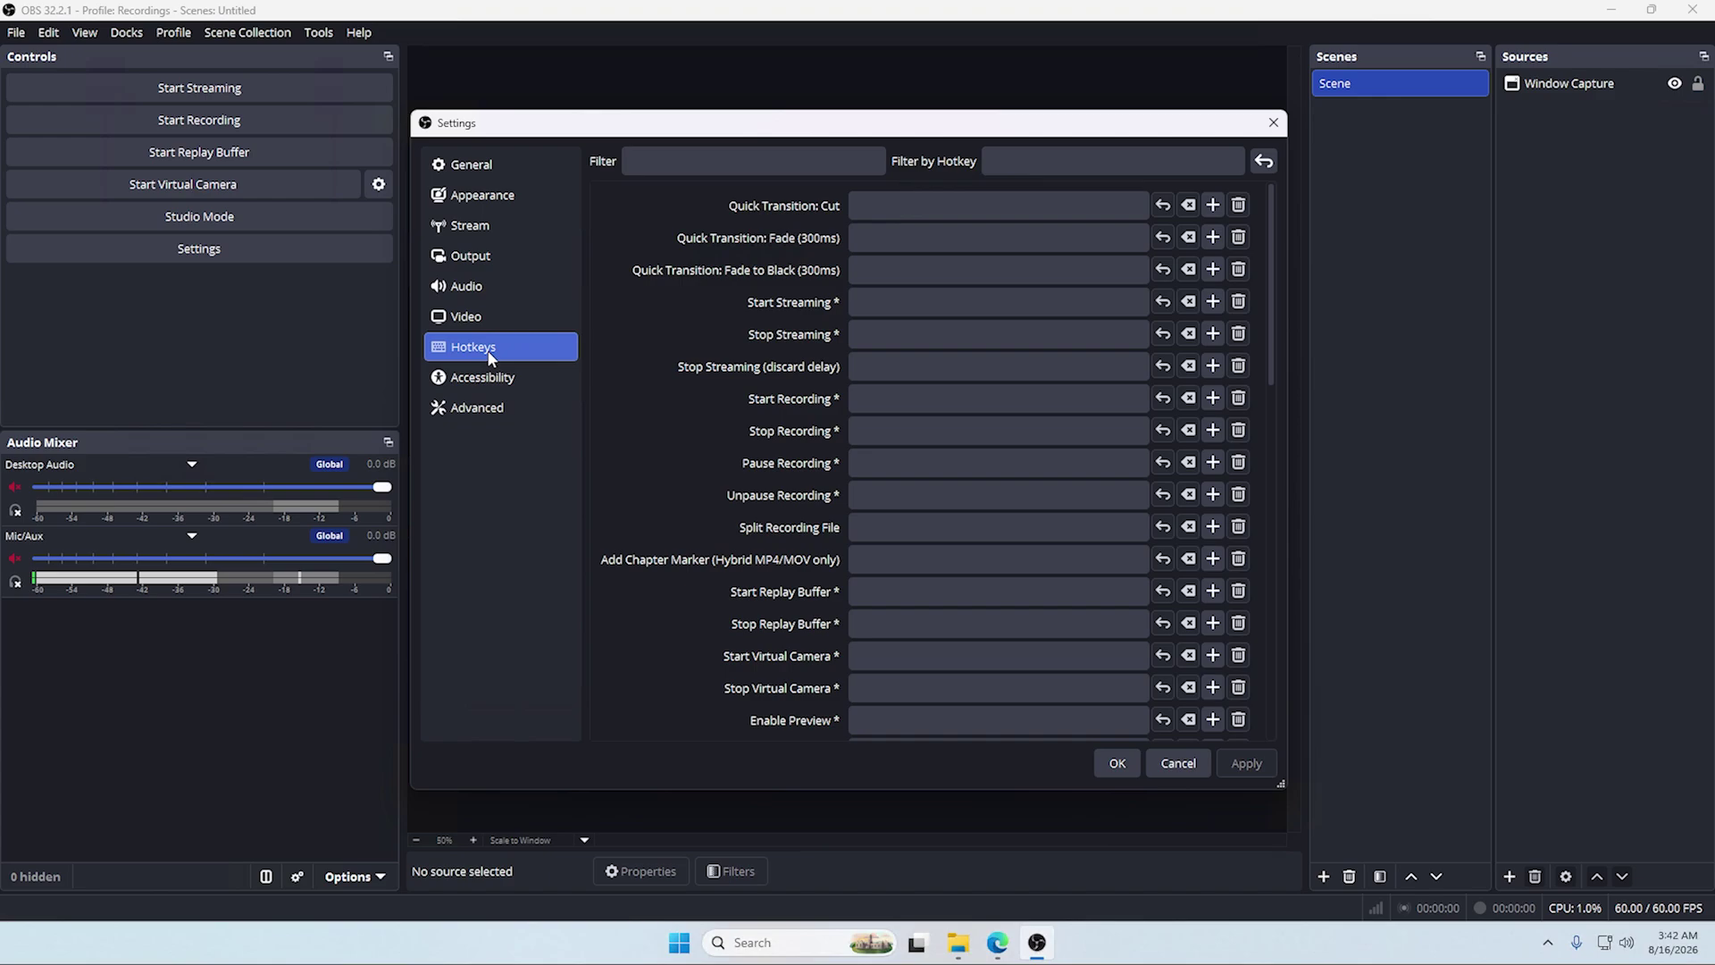
left_click(700, 161)
type("replay")
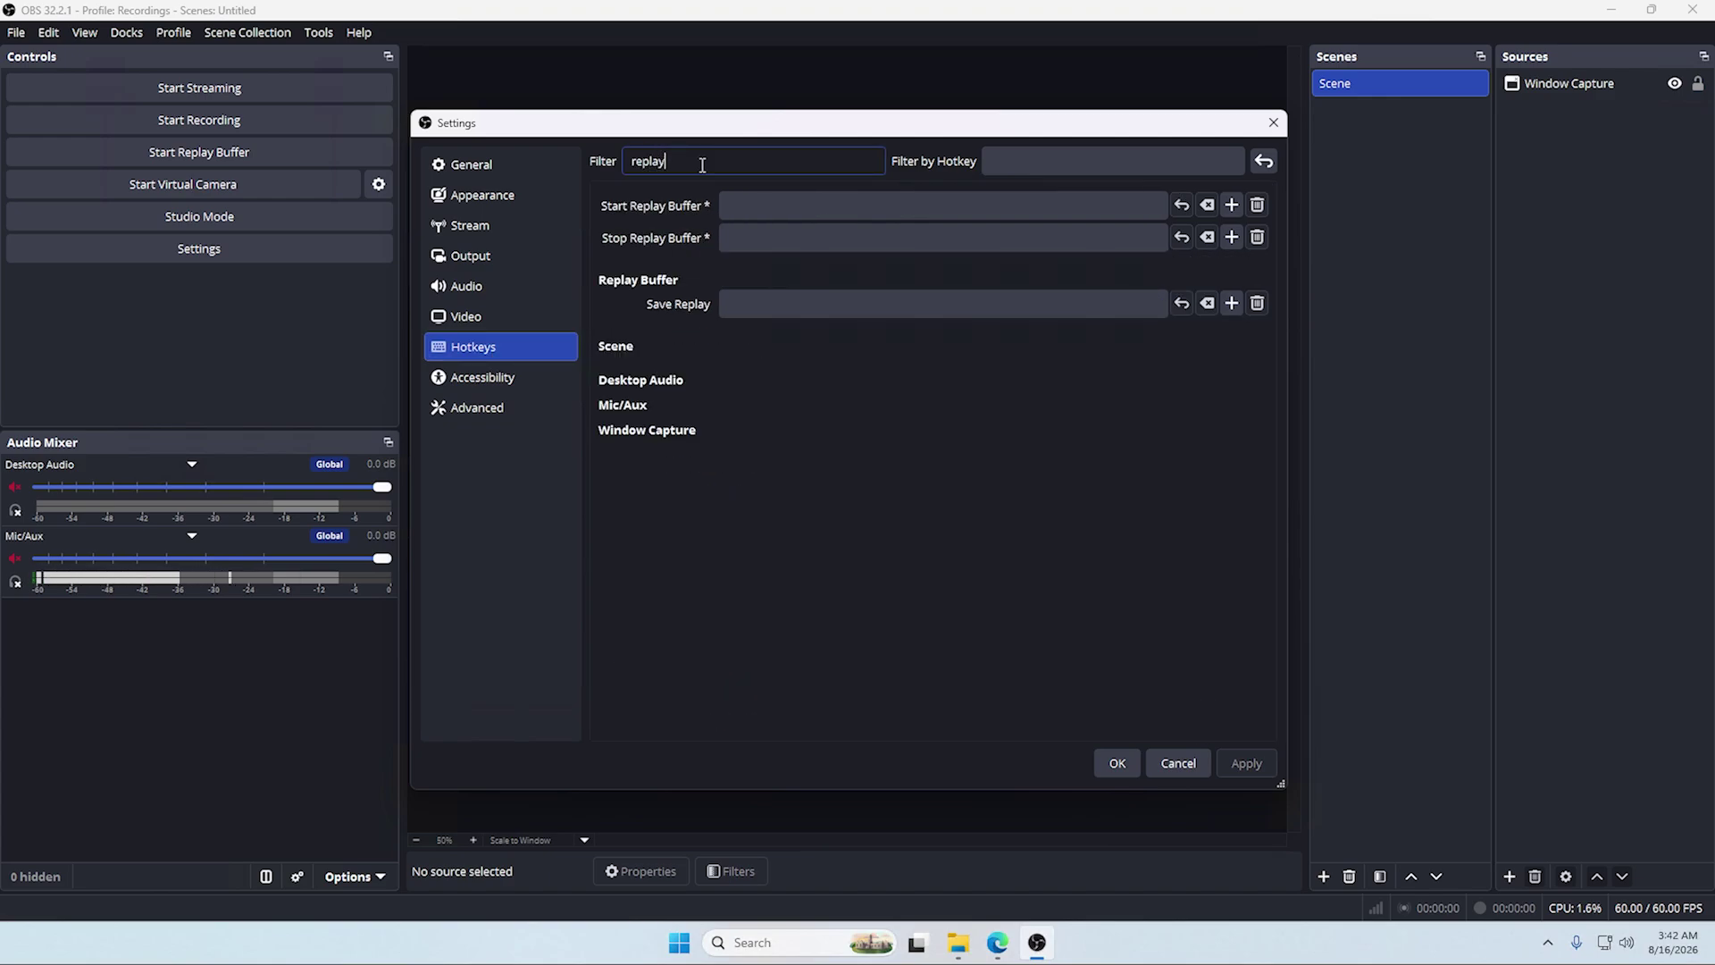
left_click(794, 307)
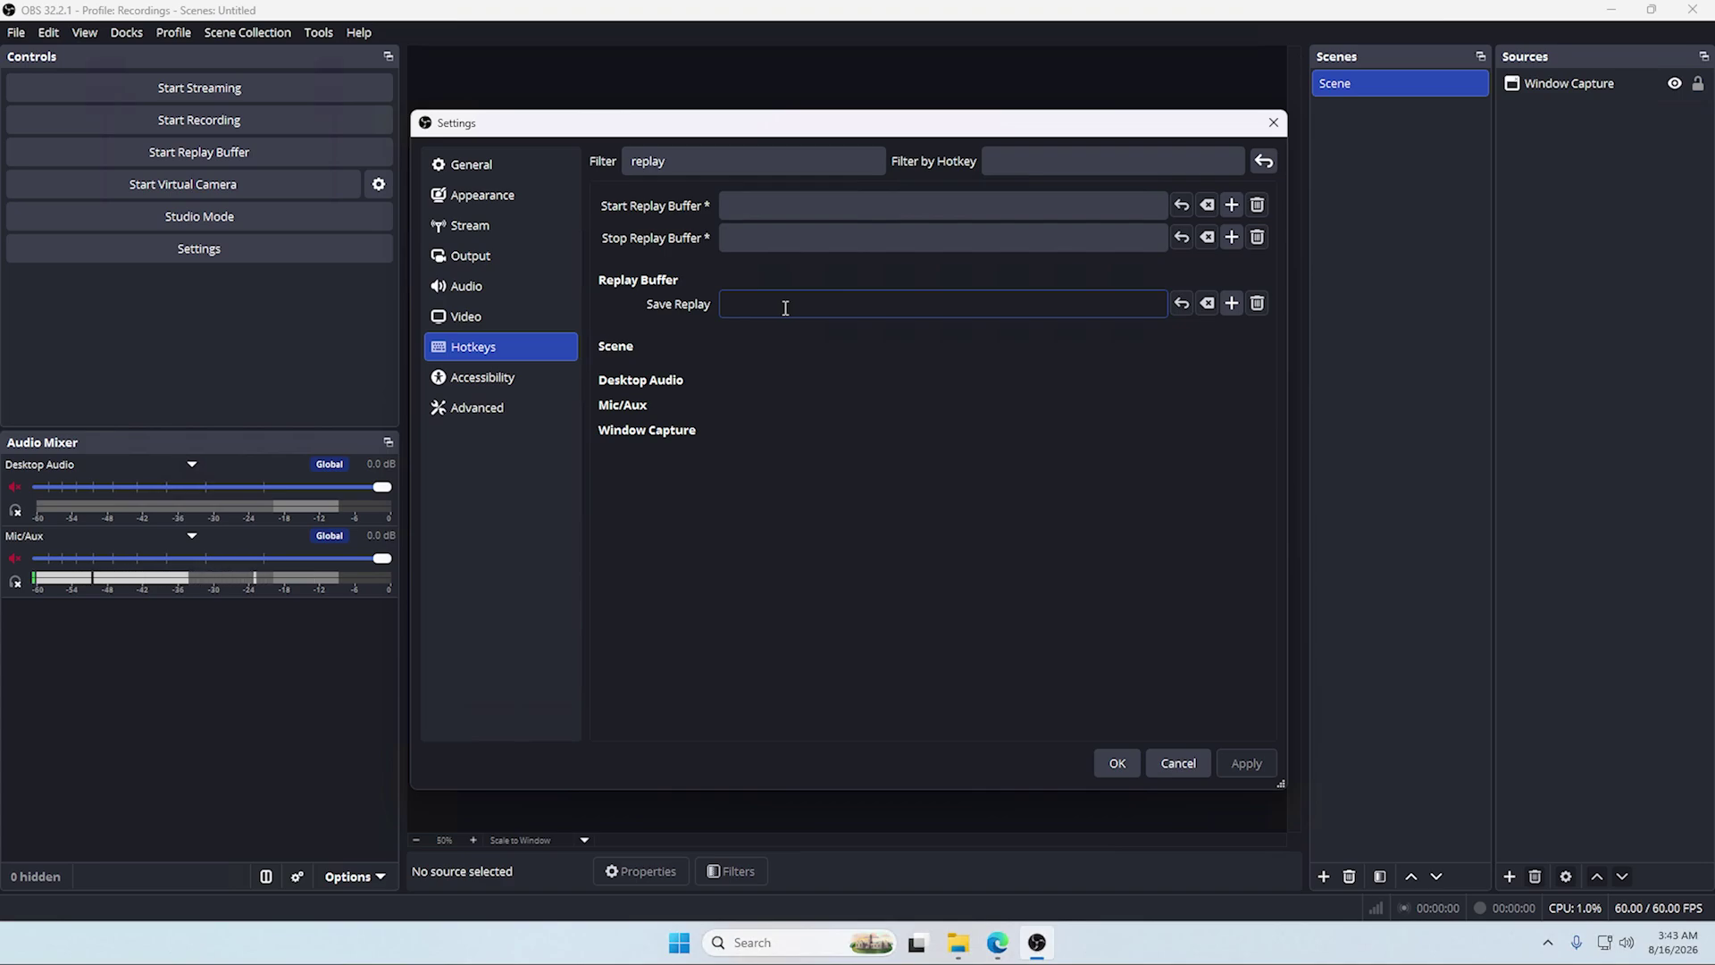
key("F8")
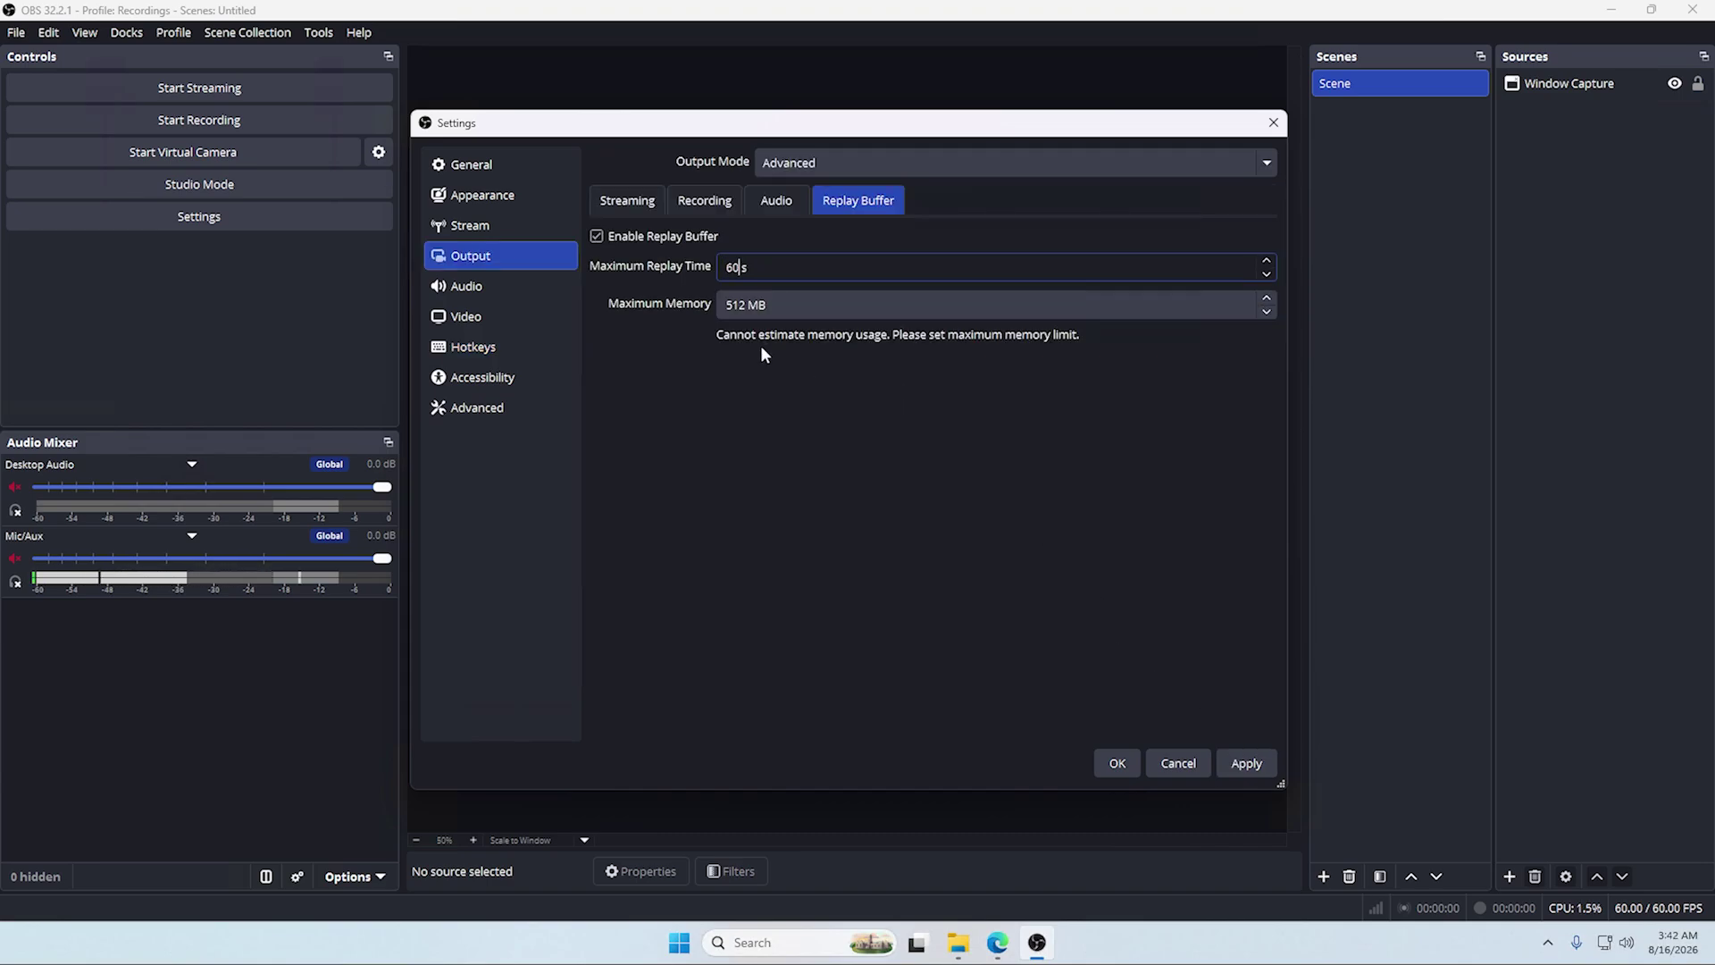
left_click(764, 265)
left_click(1116, 763)
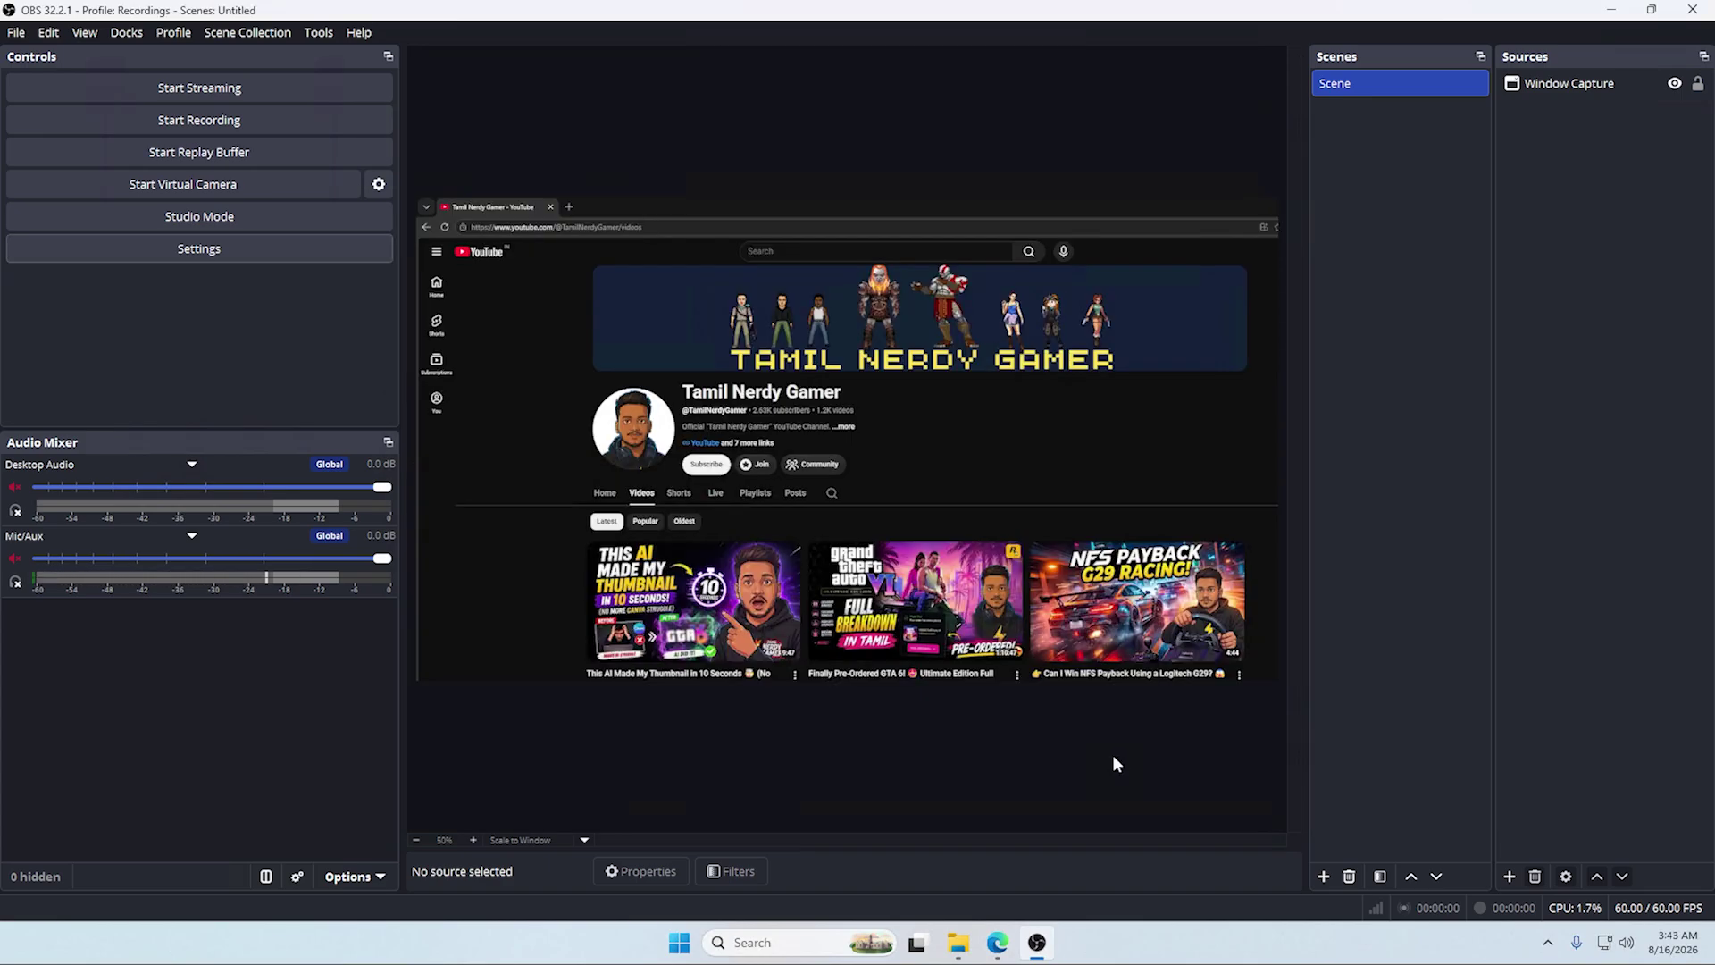